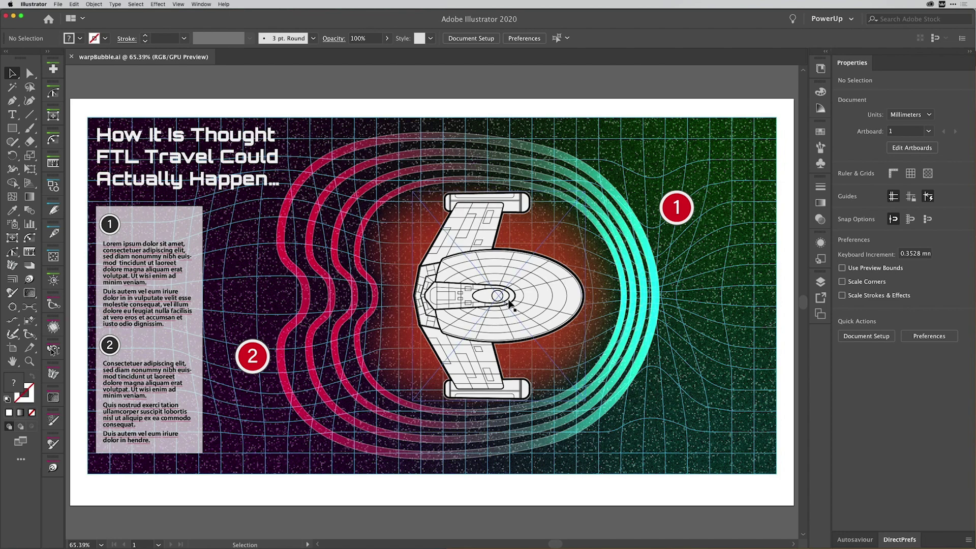
# - Open the linked FTLship.ai spaceship artwork from the infographic for editing in its own document
pyautogui.click(482, 217)
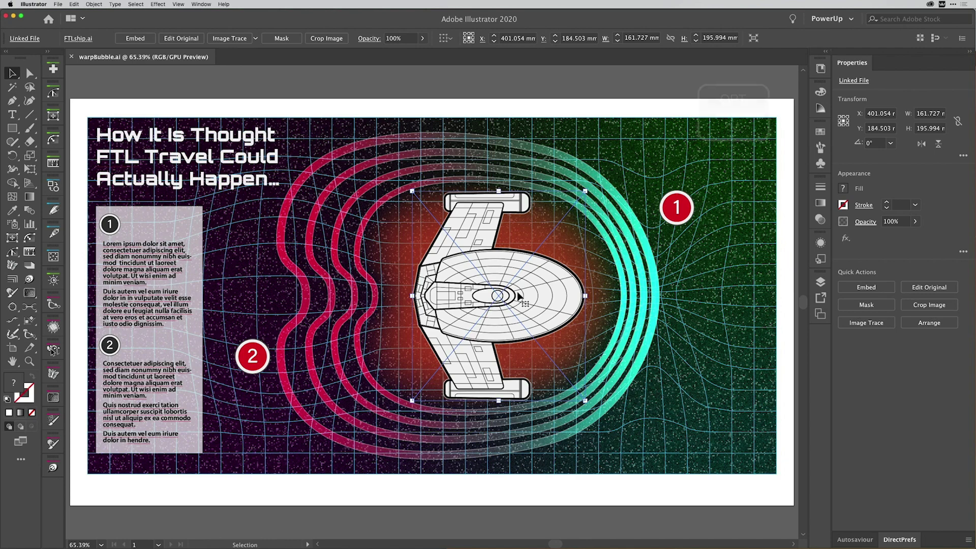
pyautogui.press('alt')
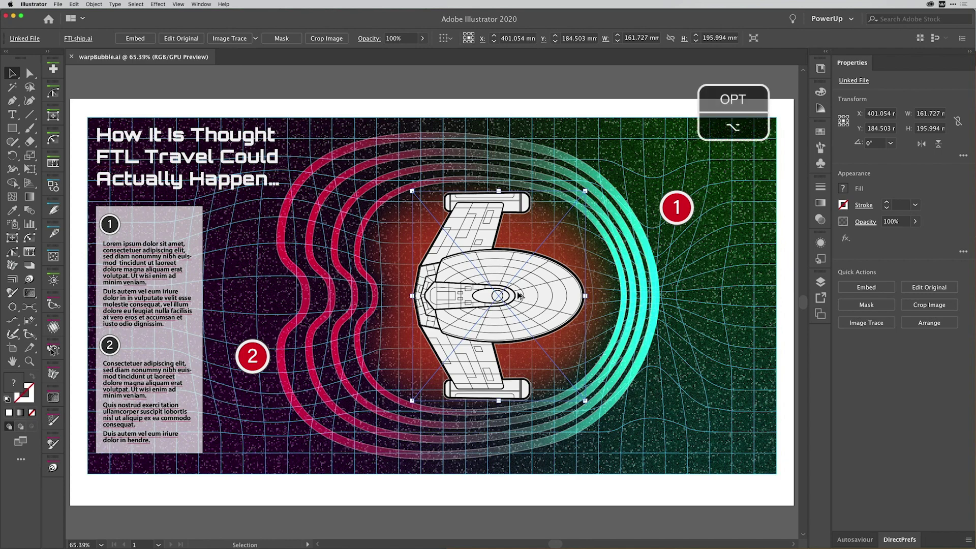
pyautogui.keyDown('alt'); pyautogui.doubleClick(518, 294); pyautogui.keyUp('alt')
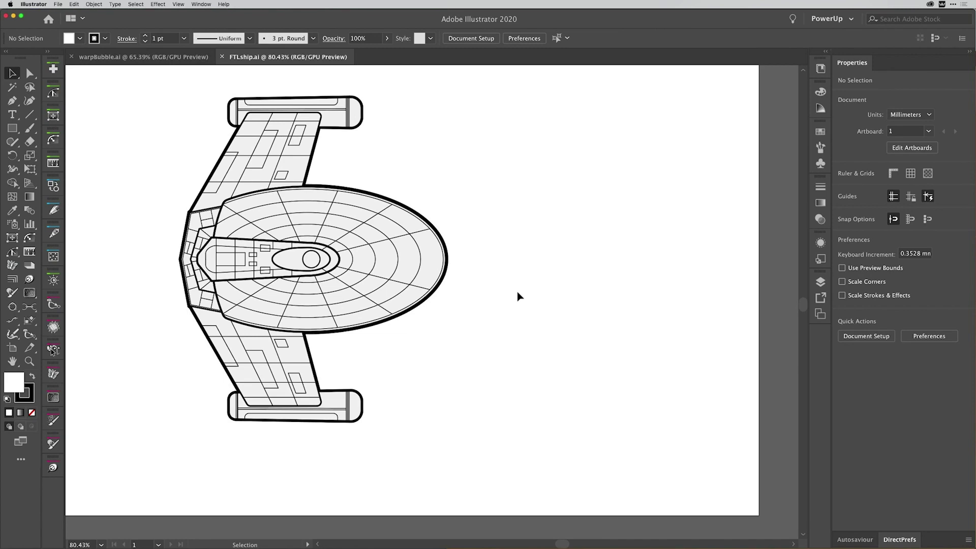
pyautogui.press('super+0')
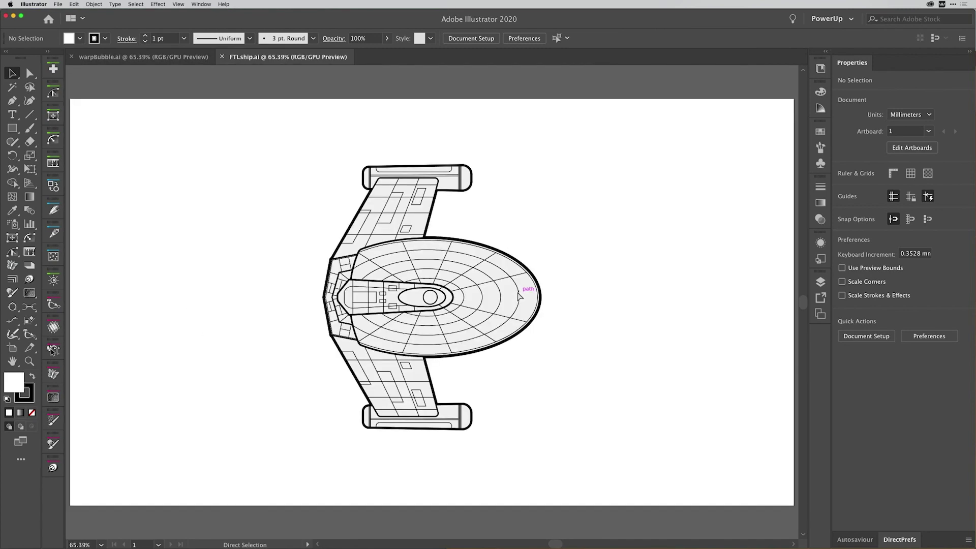
pyautogui.scroll(5, 428, 299)
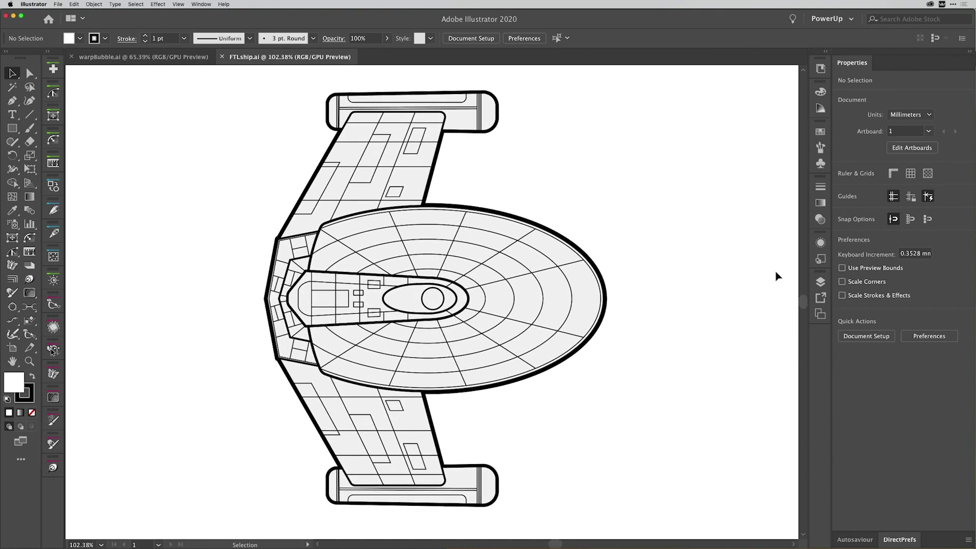
# - Examine what the base, mainSections and mirrored layers contain by toggling their visibility, and check the mirrored layer's symmetry axis
pyautogui.click(821, 282)
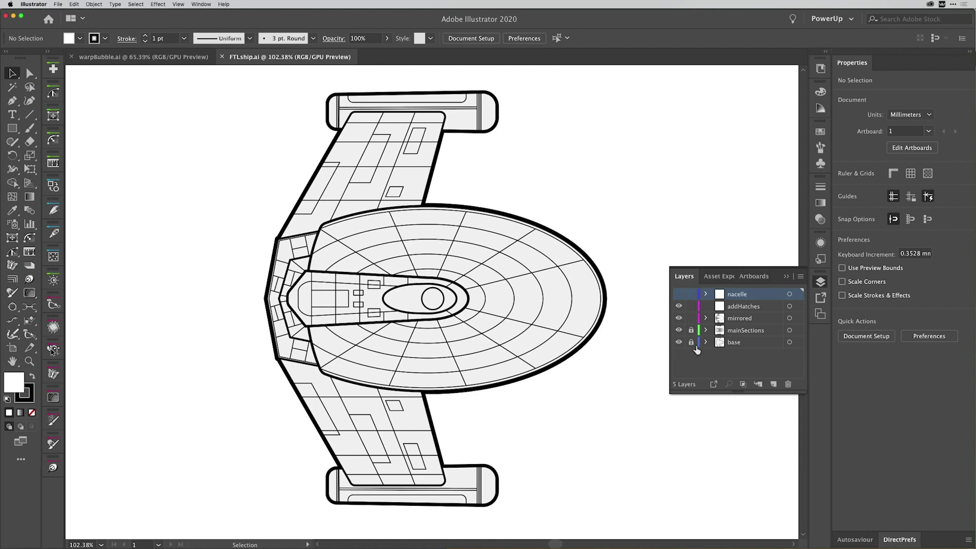
pyautogui.click(679, 343)
pyautogui.click(679, 344)
pyautogui.click(679, 330)
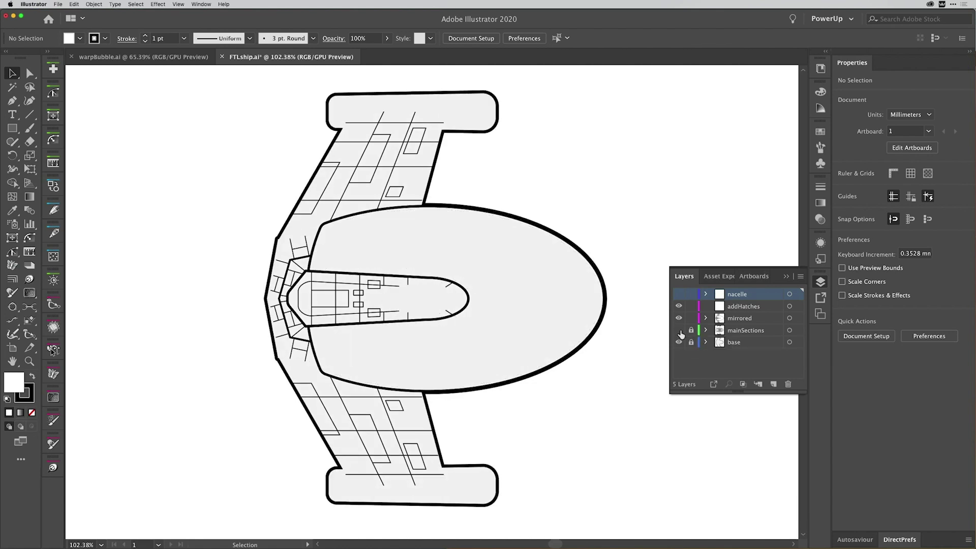
pyautogui.click(679, 330)
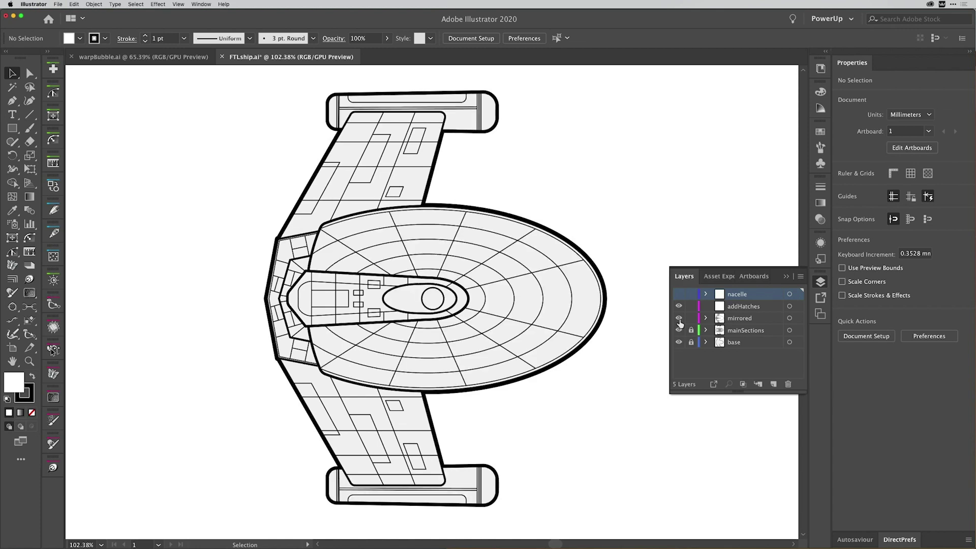
pyautogui.click(679, 319)
pyautogui.click(679, 318)
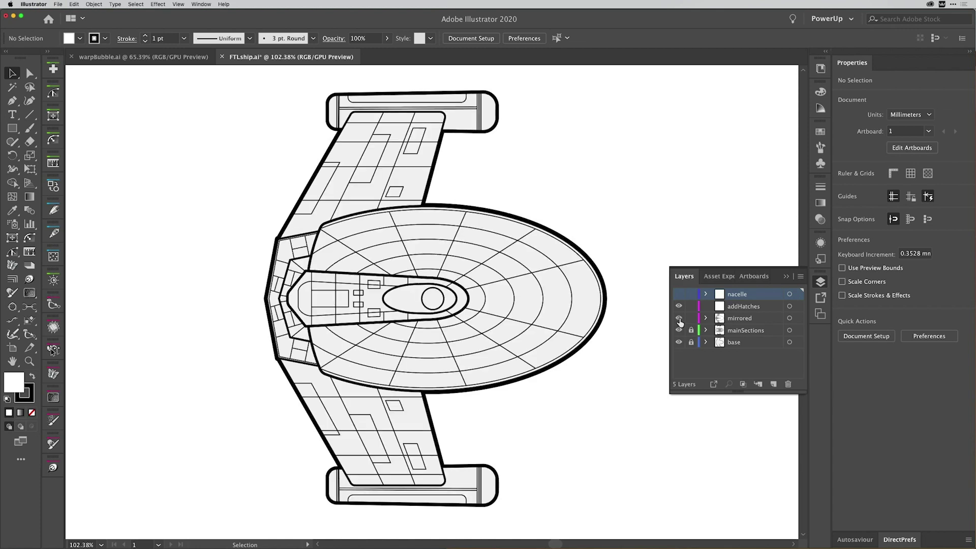
pyautogui.click(744, 320)
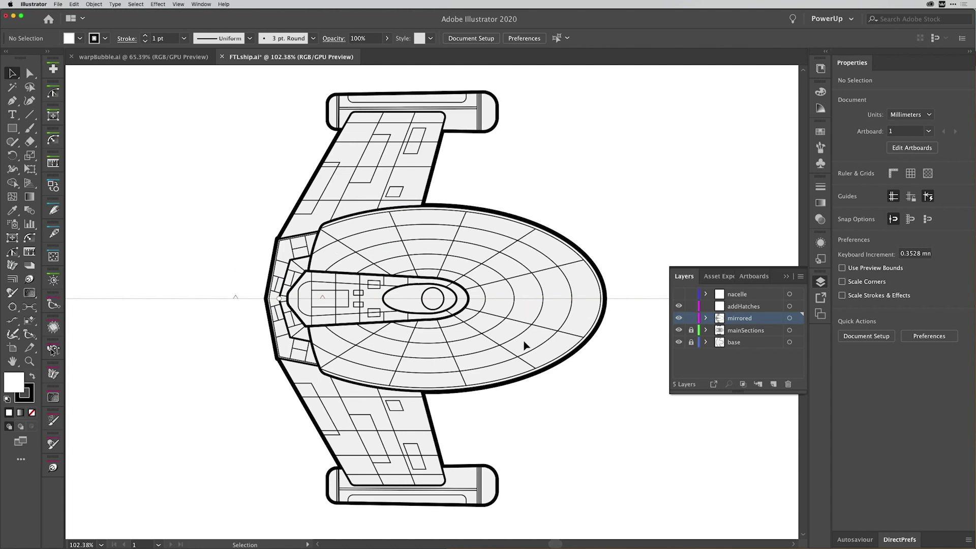
# - Apply a persistent 0° MirrorMe axis to the addHatches layer, passing through the center of the small circle on the ship's midline
pyautogui.click(756, 306)
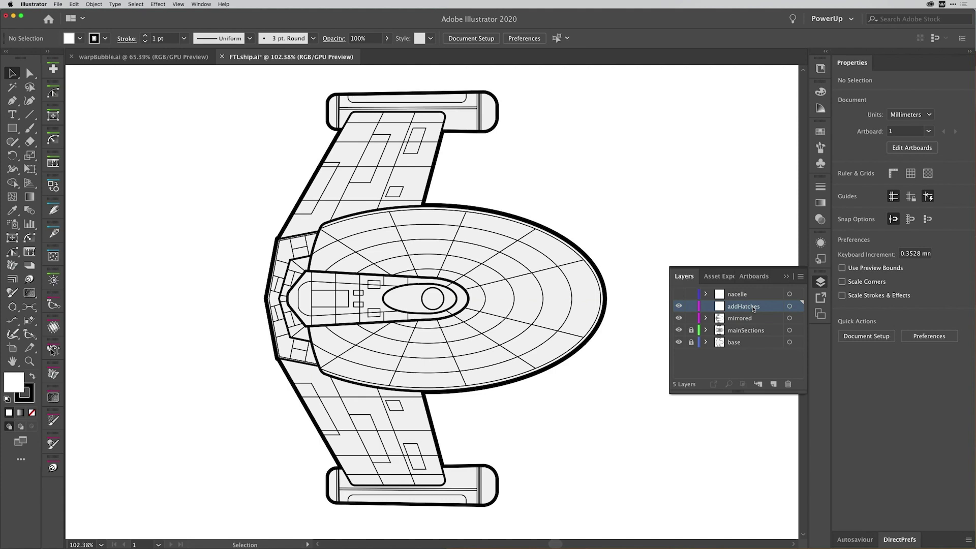
pyautogui.doubleClick(12, 266)
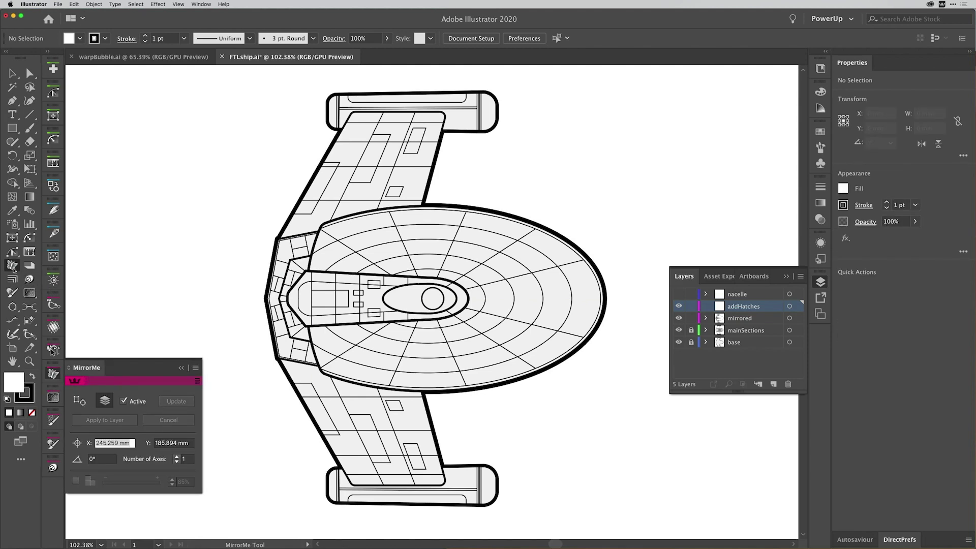
pyautogui.click(75, 355)
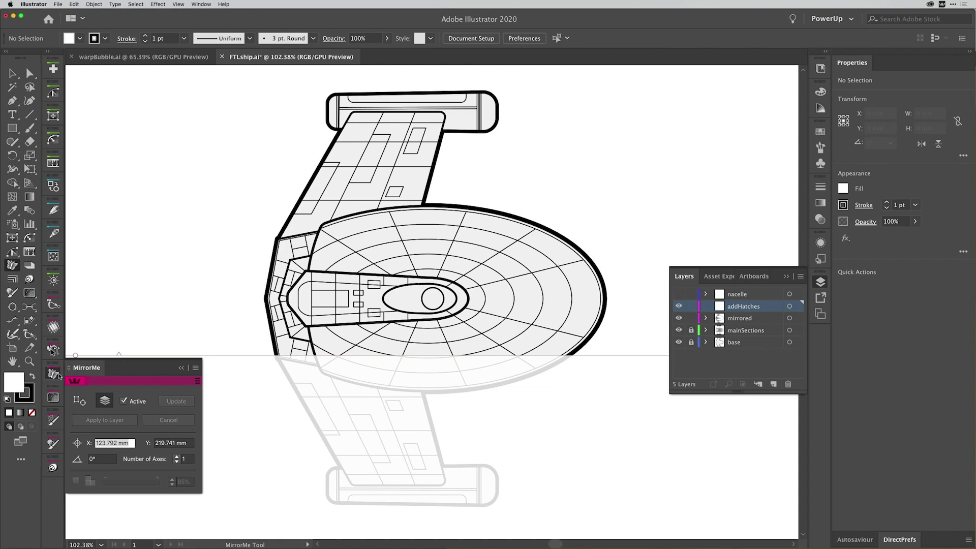
pyautogui.moveTo(54, 355); pyautogui.dragTo(60, 85)
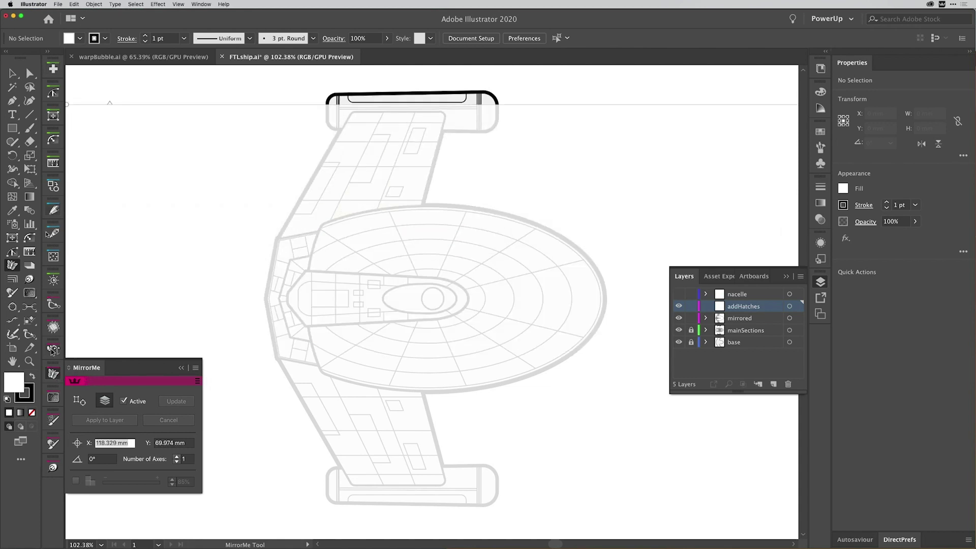
pyautogui.moveTo(584, 427); pyautogui.dragTo(210, 391)
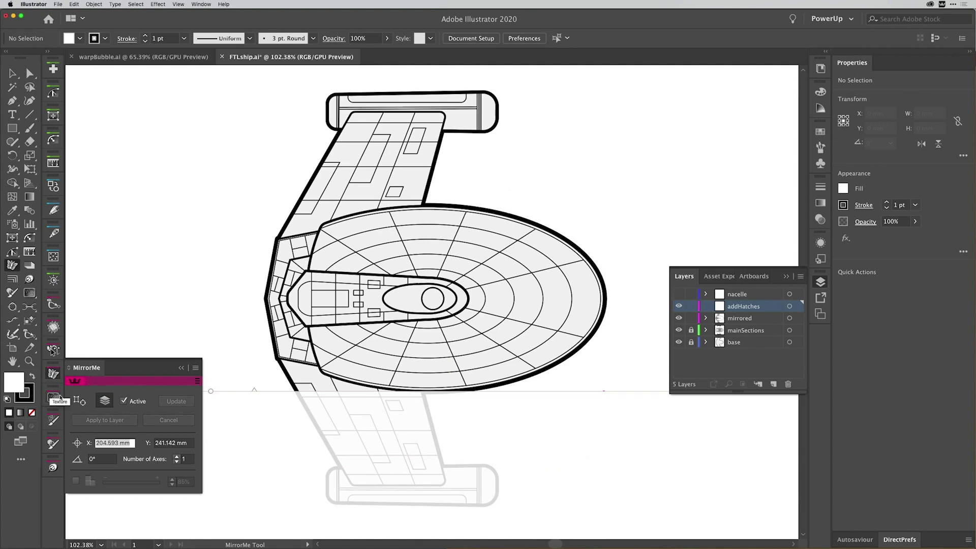
pyautogui.moveTo(210, 391); pyautogui.dragTo(434, 300)
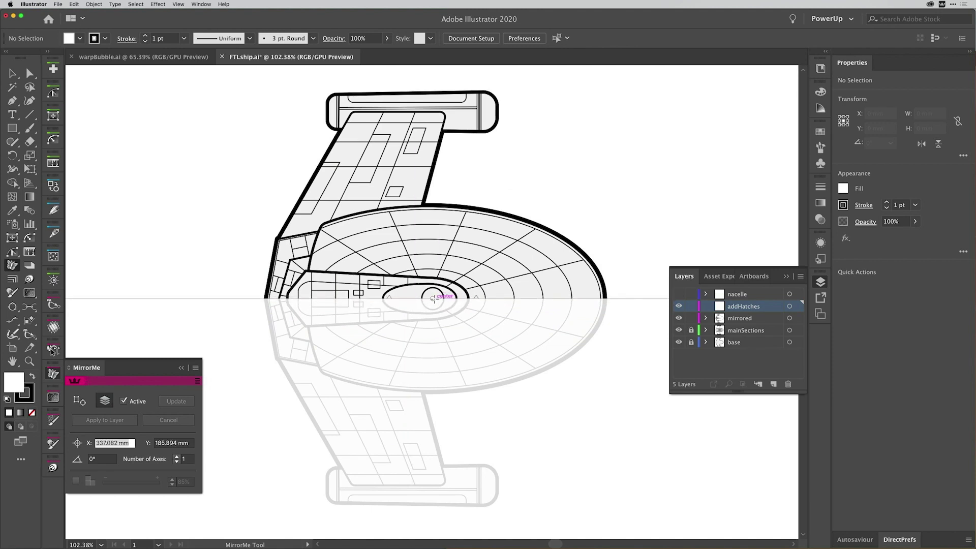
pyautogui.rightClick(435, 301)
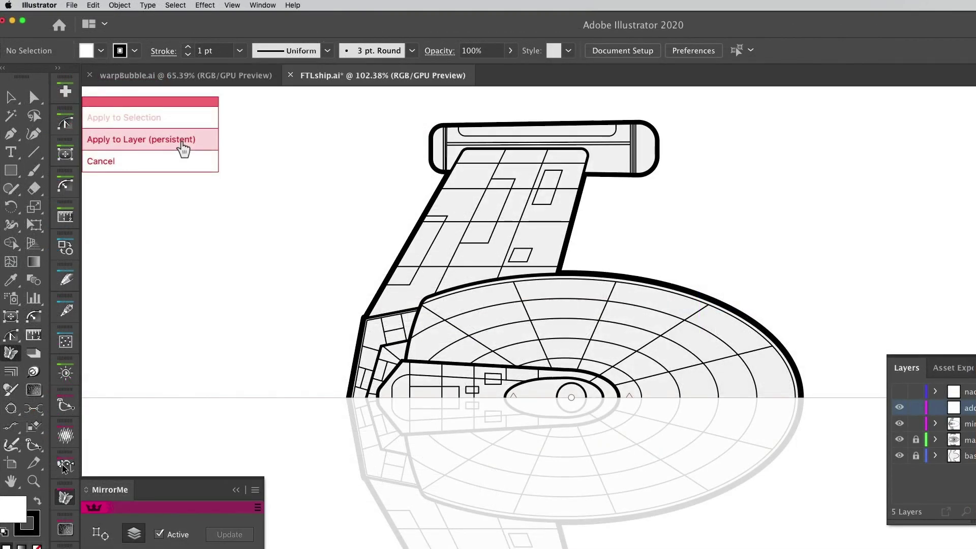
pyautogui.click(182, 144)
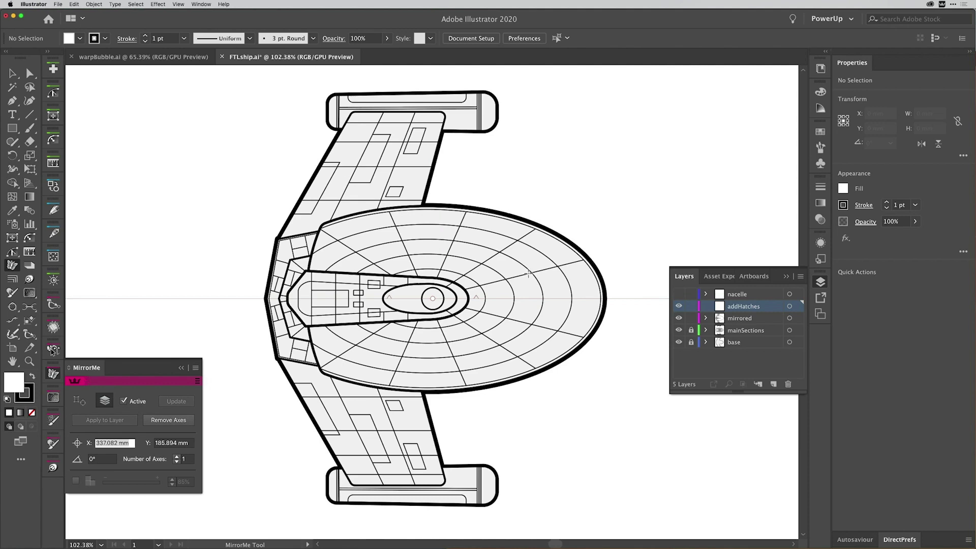
# - Show the AstuteBuddy help panel and dock it beneath the Properties panel
pyautogui.click(201, 4)
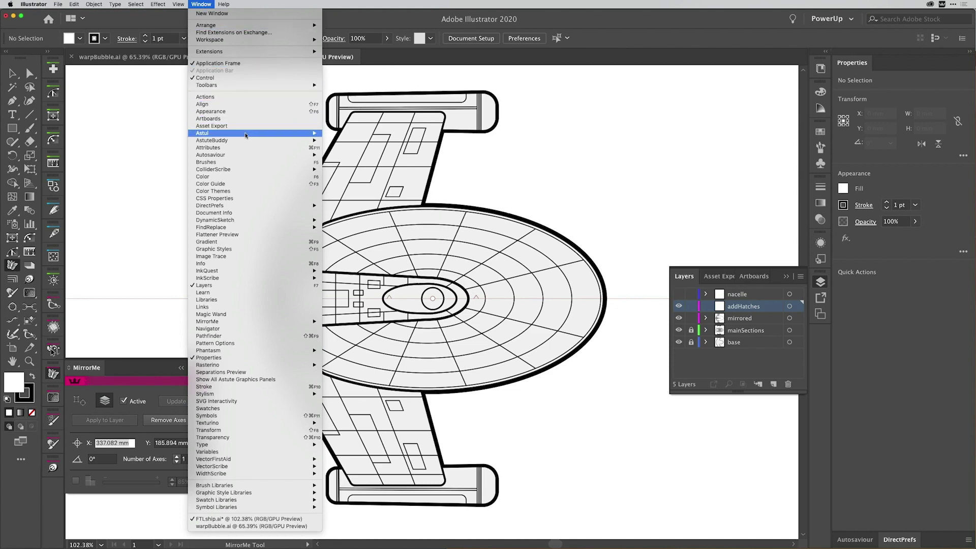
pyautogui.moveTo(249, 143)
pyautogui.click(336, 142)
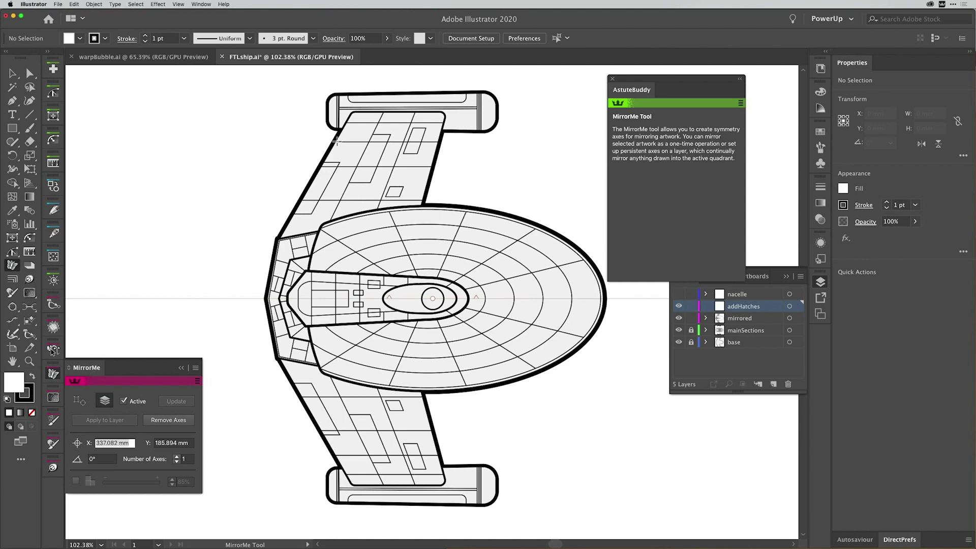
pyautogui.moveTo(674, 81); pyautogui.dragTo(899, 521)
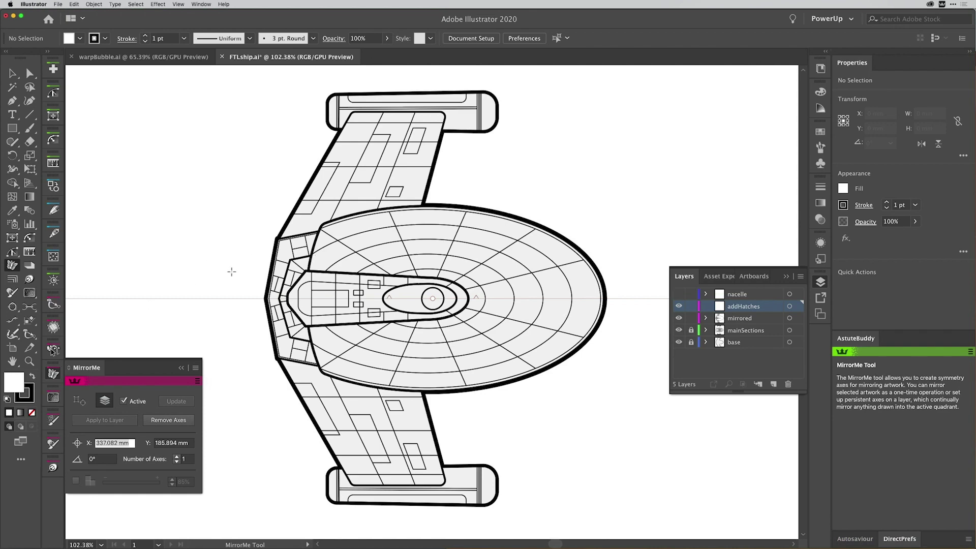
# - Copy the largest concentric ellipse inside the saucer's rim from mainSections, relock that layer, and paste the copy in front on addHatches
pyautogui.click(13, 74)
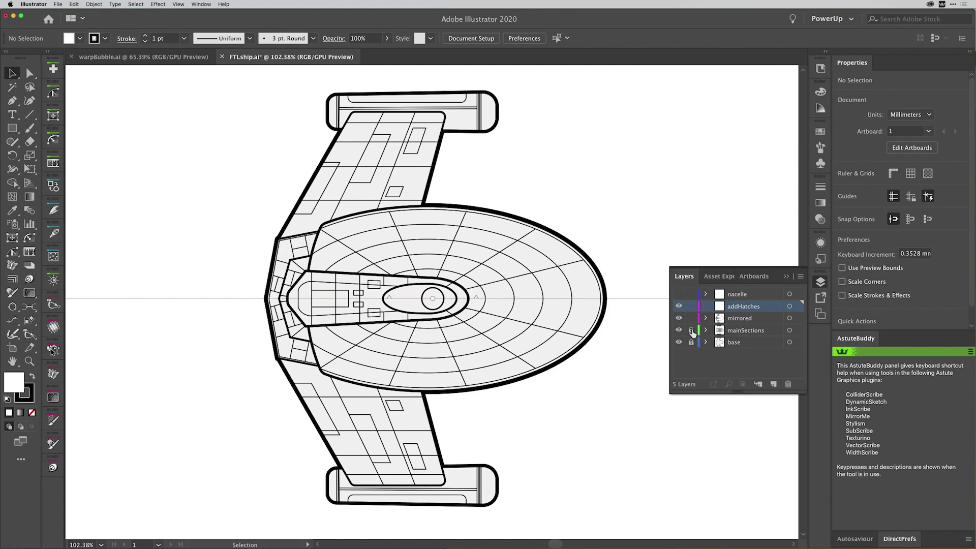
pyautogui.click(691, 330)
pyautogui.click(501, 276)
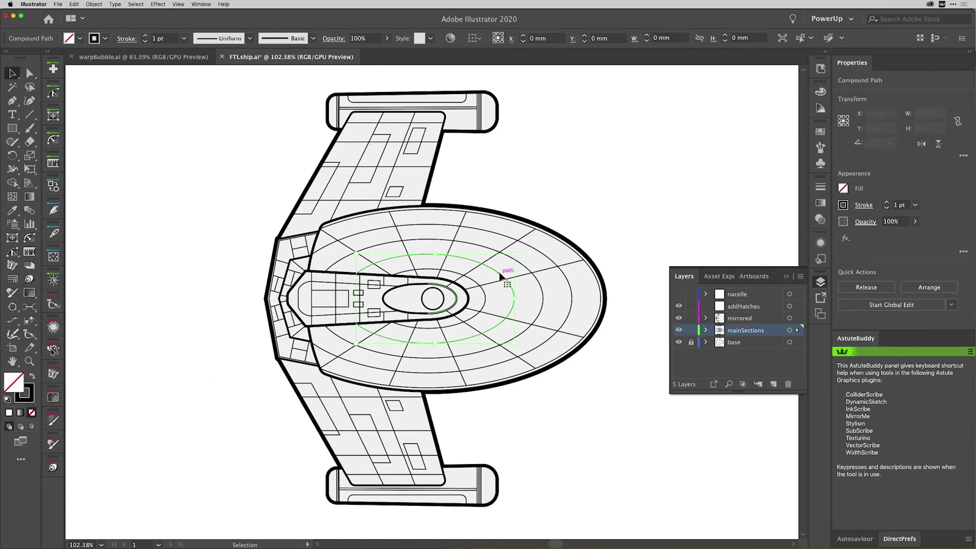
pyautogui.click(521, 266)
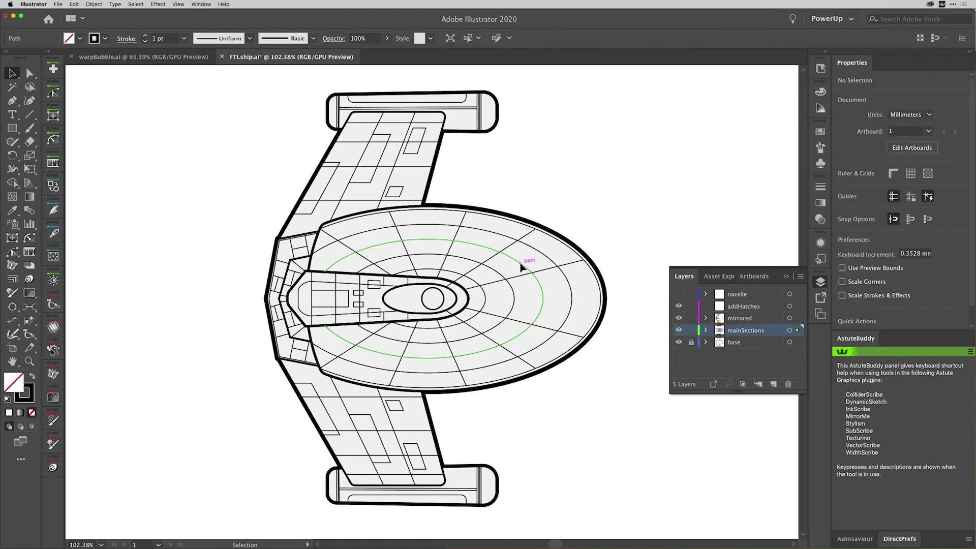
pyautogui.click(521, 266)
pyautogui.click(530, 249)
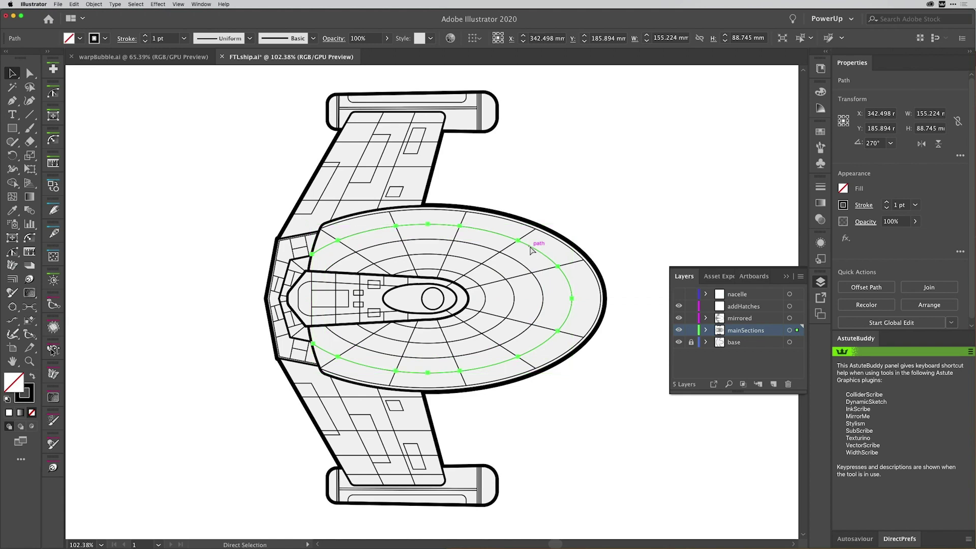
pyautogui.click(691, 330)
pyautogui.click(750, 307)
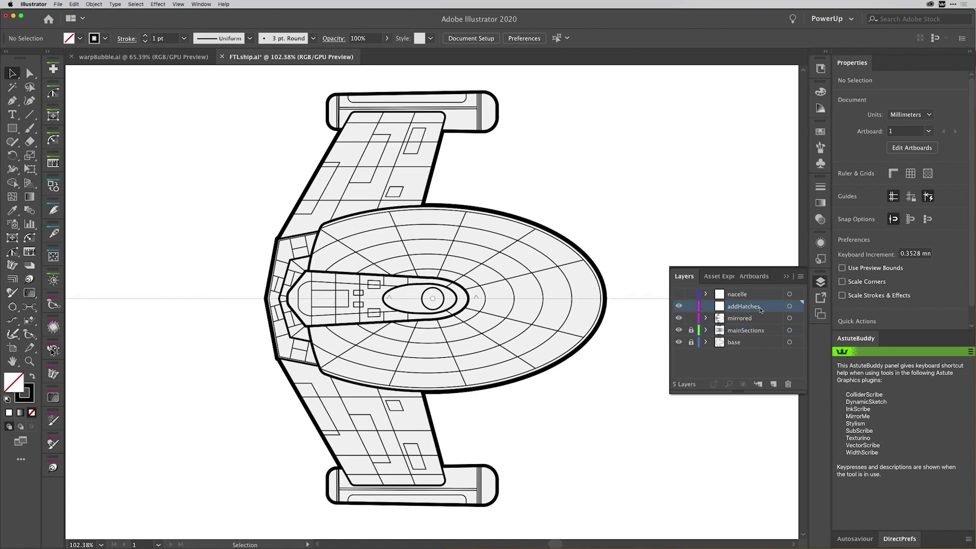
pyautogui.press('super+f')
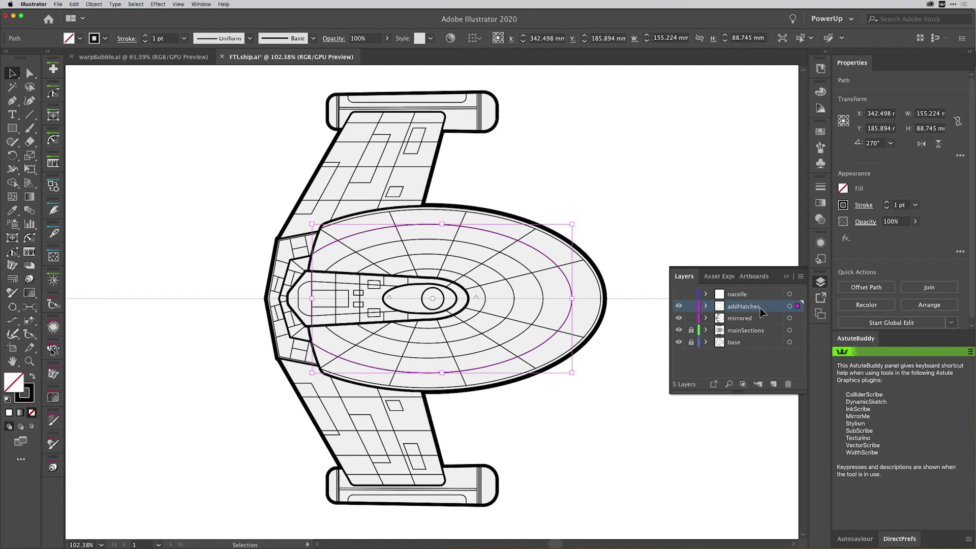
# - Set the pasted ellipse's stroke color to bright green and deselect it
pyautogui.click(847, 208)
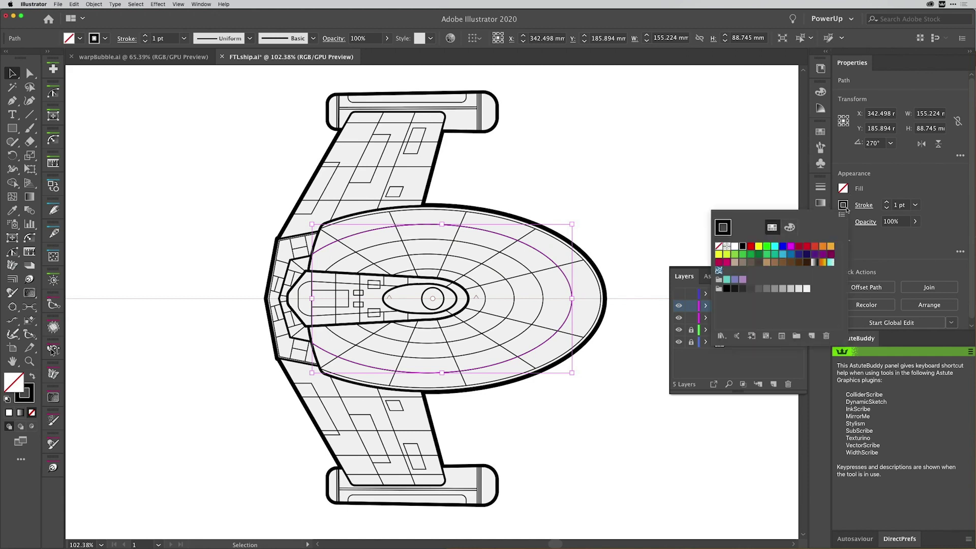
pyautogui.click(771, 252)
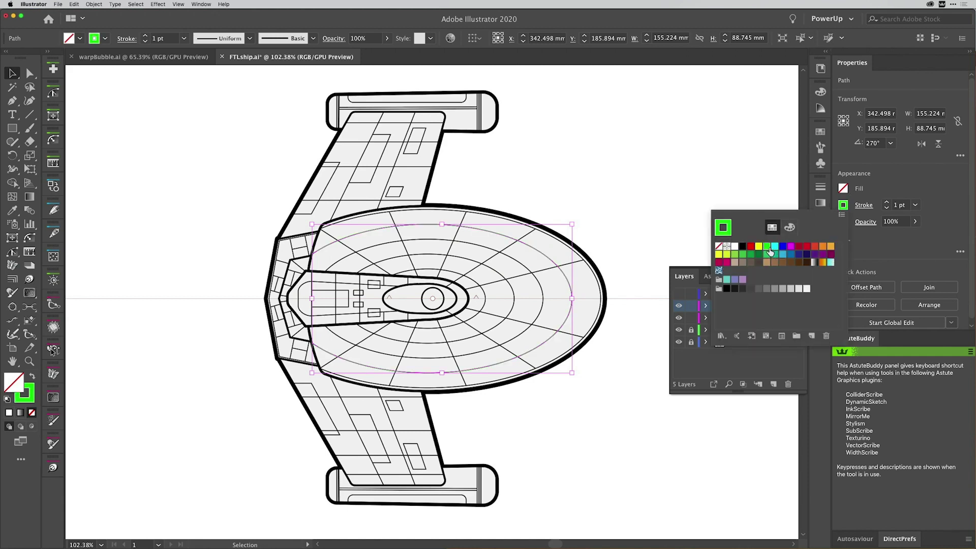
pyautogui.click(655, 249)
pyautogui.click(655, 250)
# - Offset the green ellipse by -4 mm in 2 steps with the Offset Path tool, using Replace Original positioning
pyautogui.scroll(4, 478, 245)
pyautogui.scroll(-2, 475, 244)
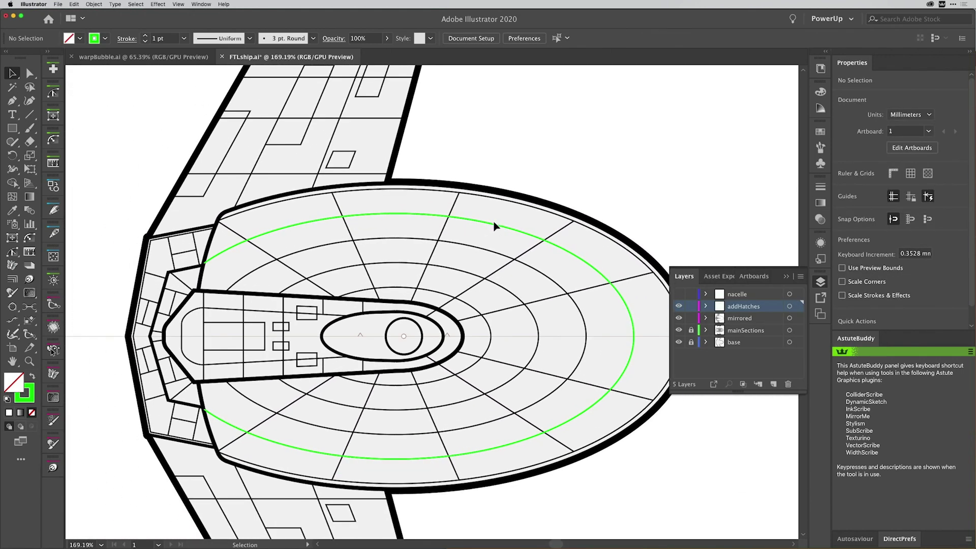
pyautogui.click(495, 226)
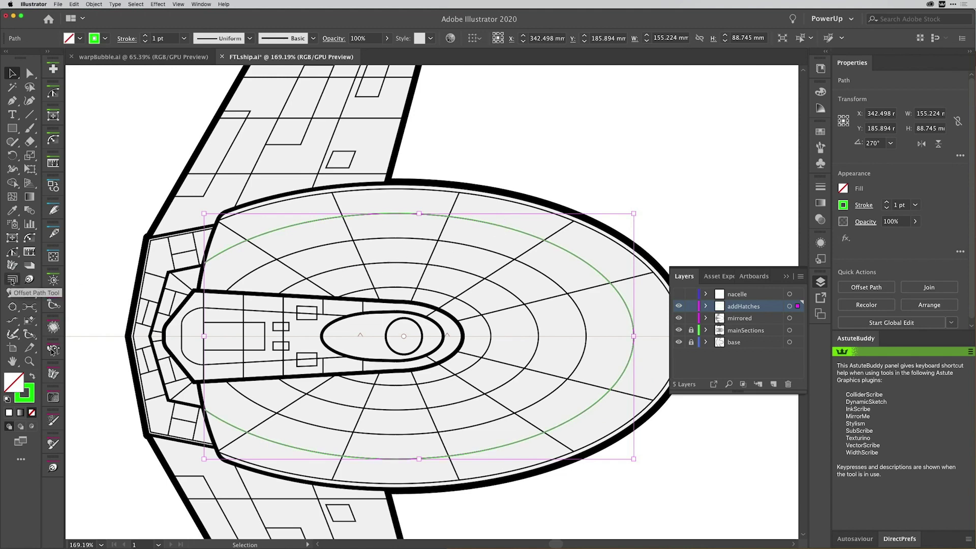
pyautogui.doubleClick(12, 279)
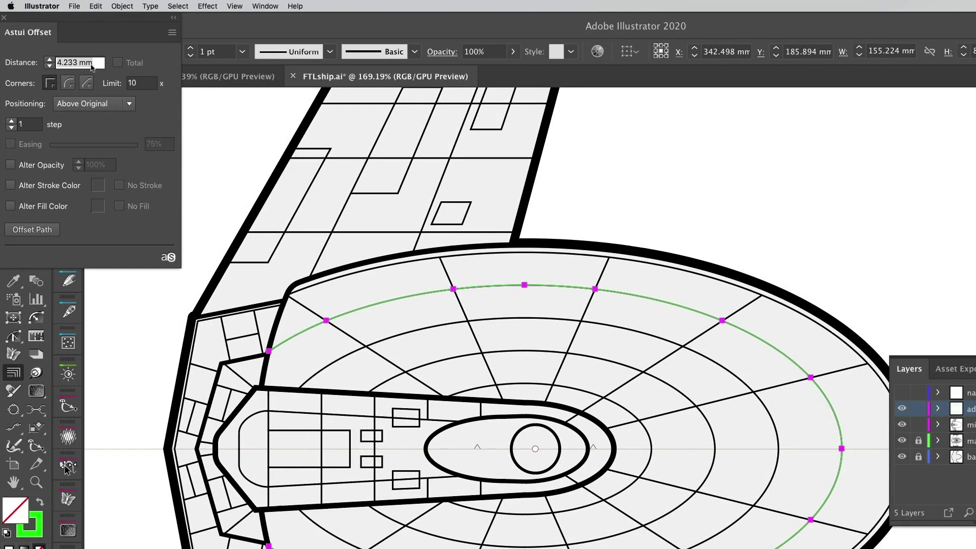
pyautogui.click(94, 63)
pyautogui.click(95, 63)
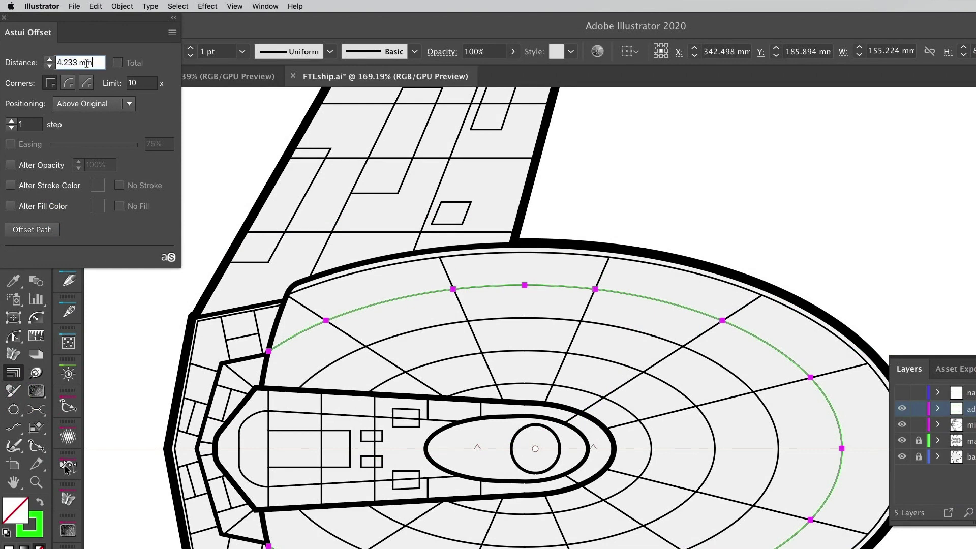
pyautogui.moveTo(94, 63); pyautogui.dragTo(53, 63)
pyautogui.write('-4')
pyautogui.click(80, 104)
pyautogui.click(95, 135)
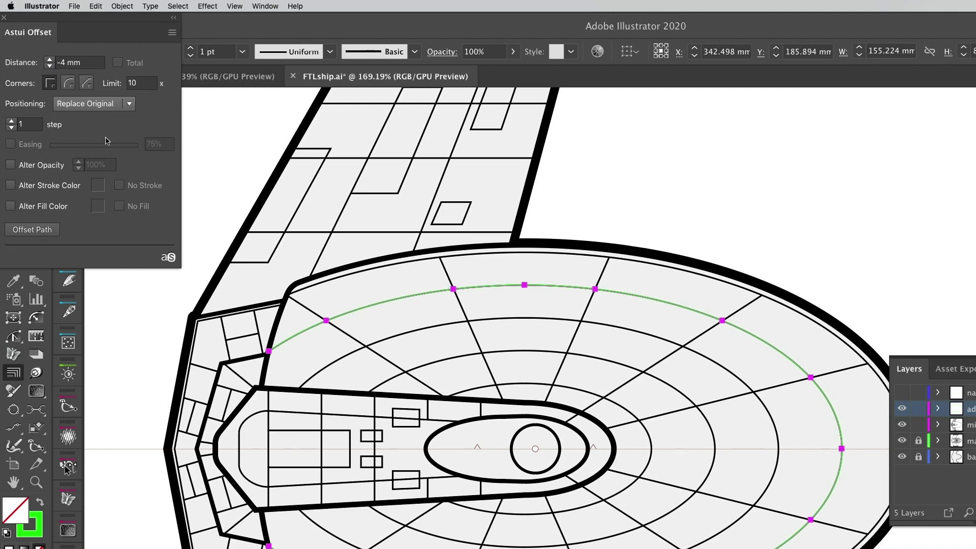
pyautogui.click(11, 121)
pyautogui.click(32, 230)
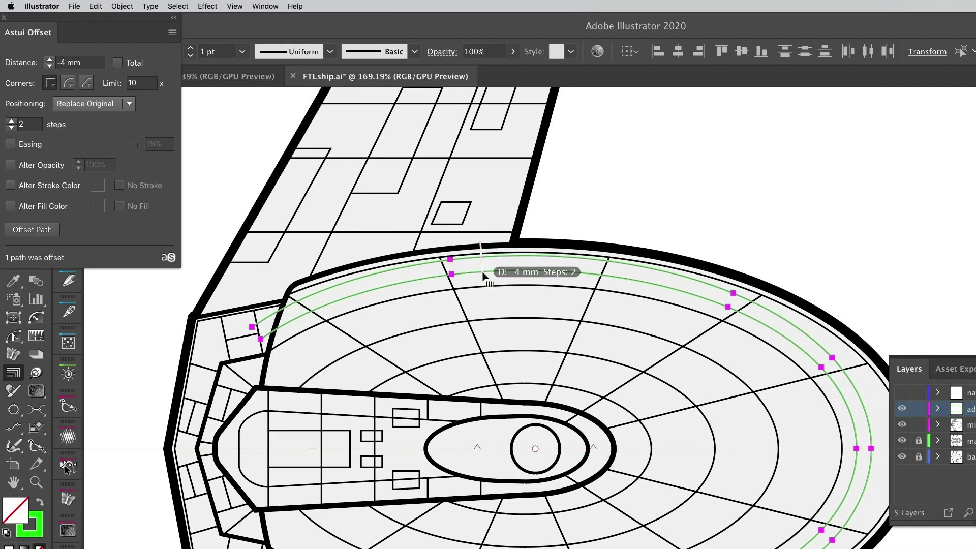
# - Close the offset settings and sketch a square about 4.5 mm wide above the saucer with the Dynamic Shapes tool
pyautogui.click(4, 18)
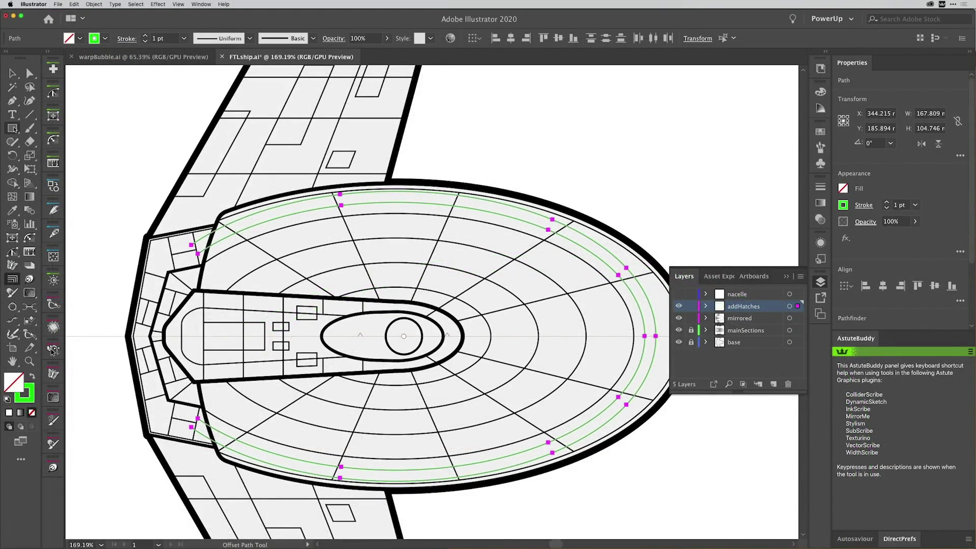
pyautogui.doubleClick(53, 115)
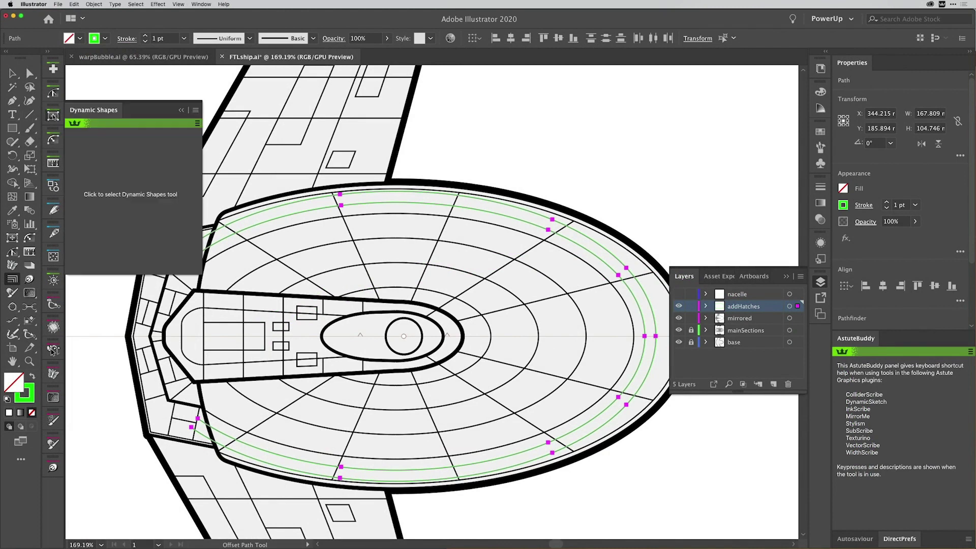
pyautogui.click(77, 140)
pyautogui.moveTo(448, 139); pyautogui.dragTo(446, 132)
pyautogui.press('shift')
# - Set the dynamic square's width to 4 mm
pyautogui.click(106, 221)
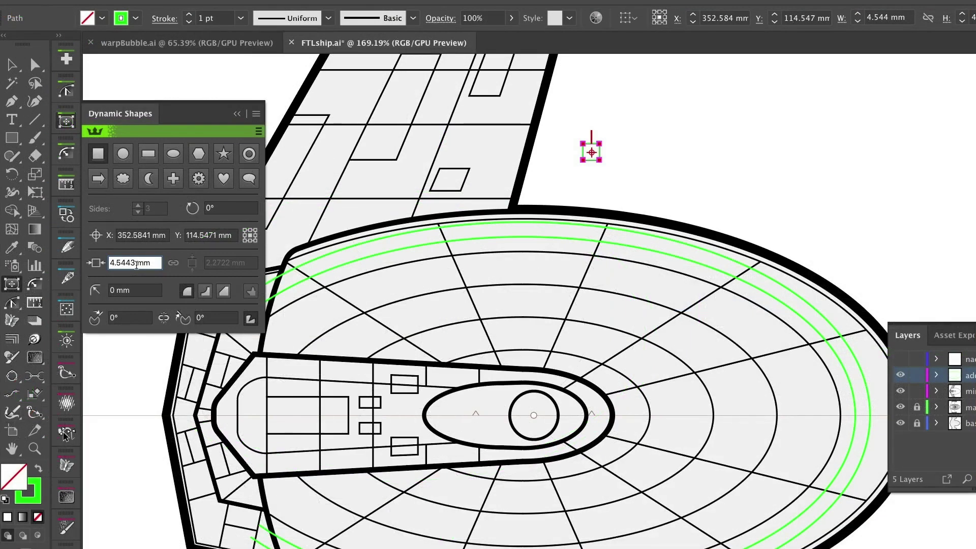
pyautogui.tripleClick(136, 265)
pyautogui.write('4')
pyautogui.press('Return')
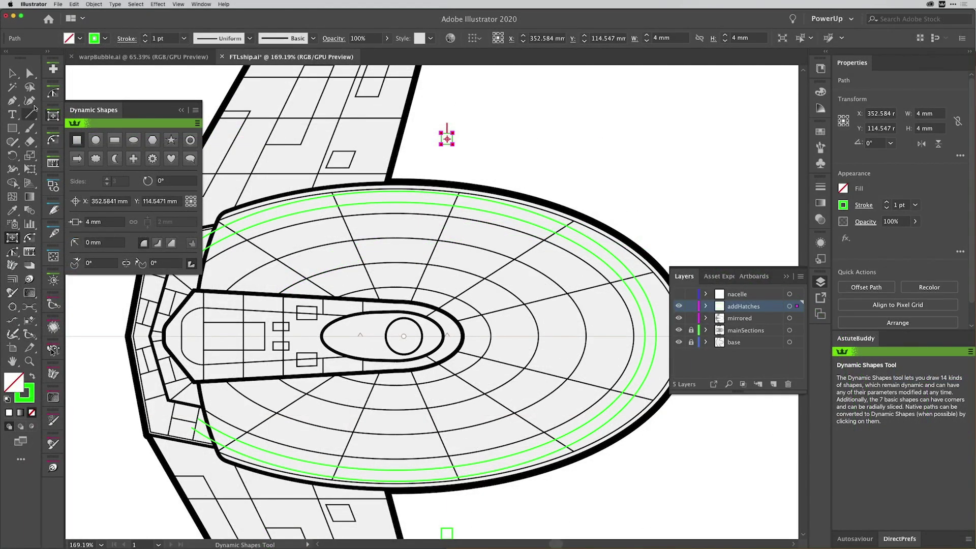
# - Change the 4 mm square's stroke color to the dark gray swatch
pyautogui.click(13, 74)
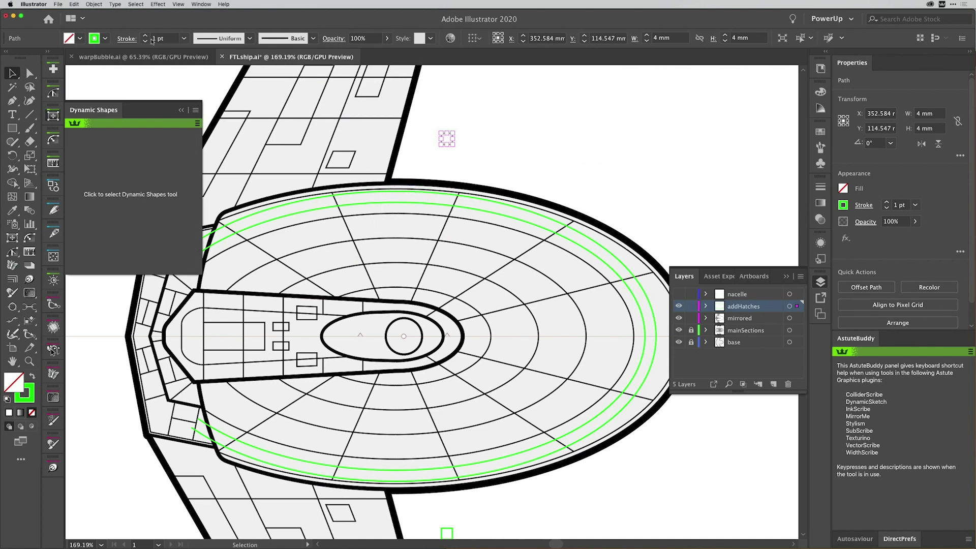
pyautogui.click(105, 38)
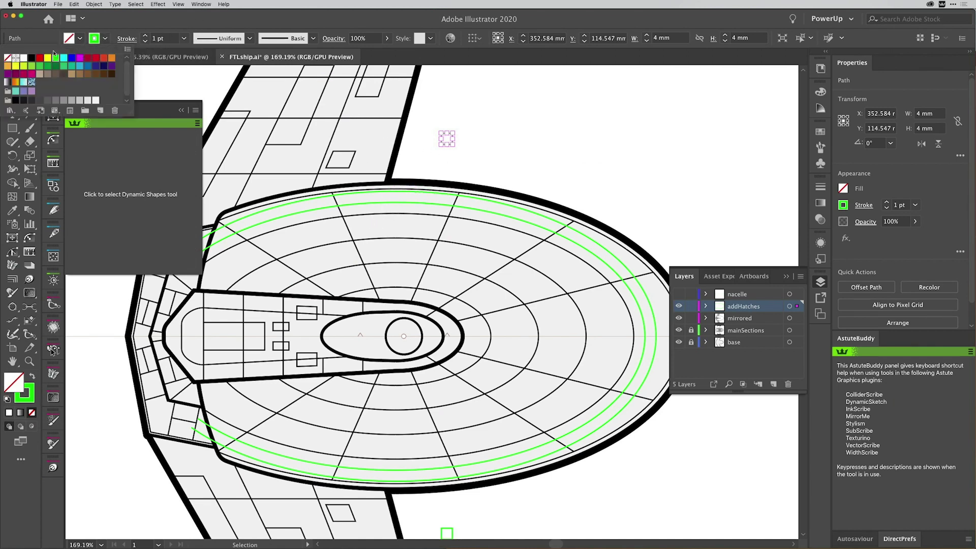
pyautogui.click(31, 100)
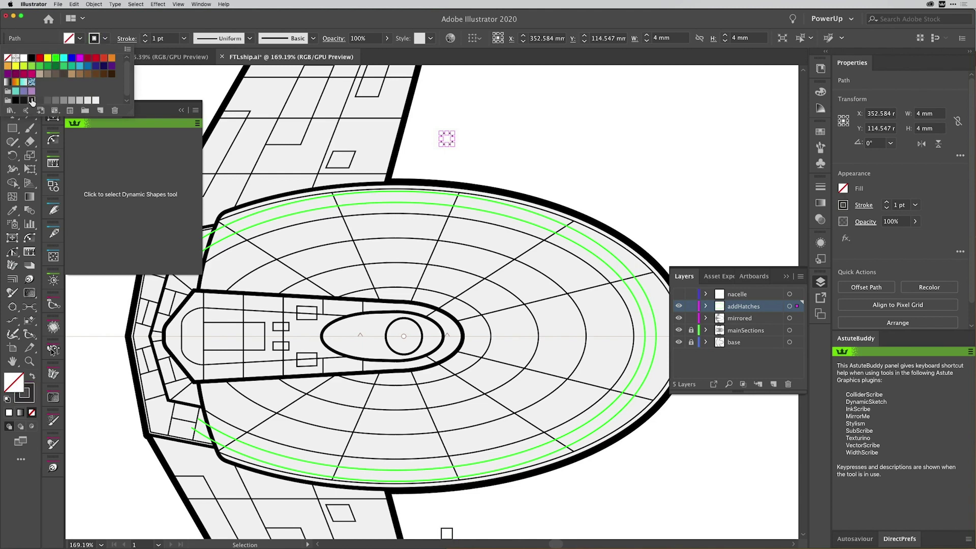
pyautogui.click(113, 24)
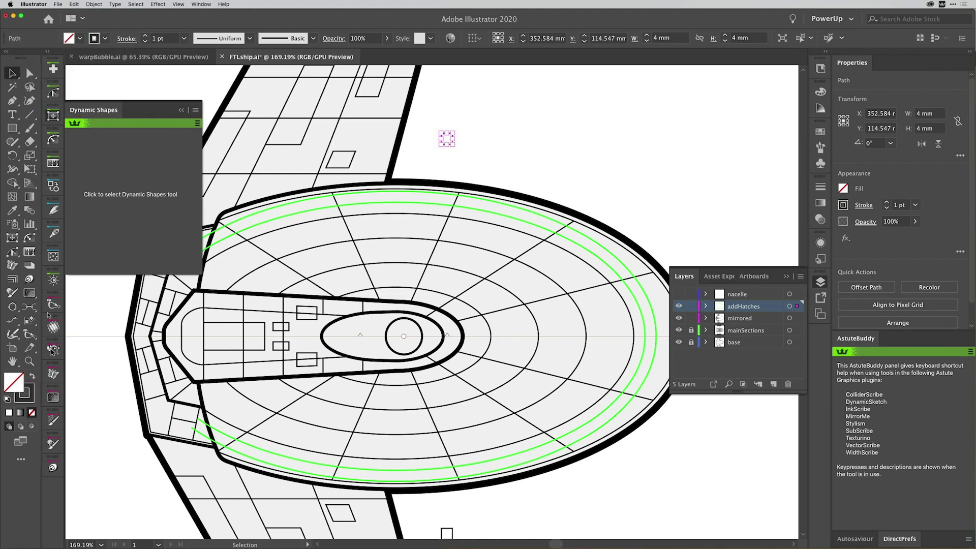
# - Duplicate the square between the green guides at the saucer's upper-left rim, rotated and scaled to fit with the Orient Transform tool
pyautogui.click(30, 320)
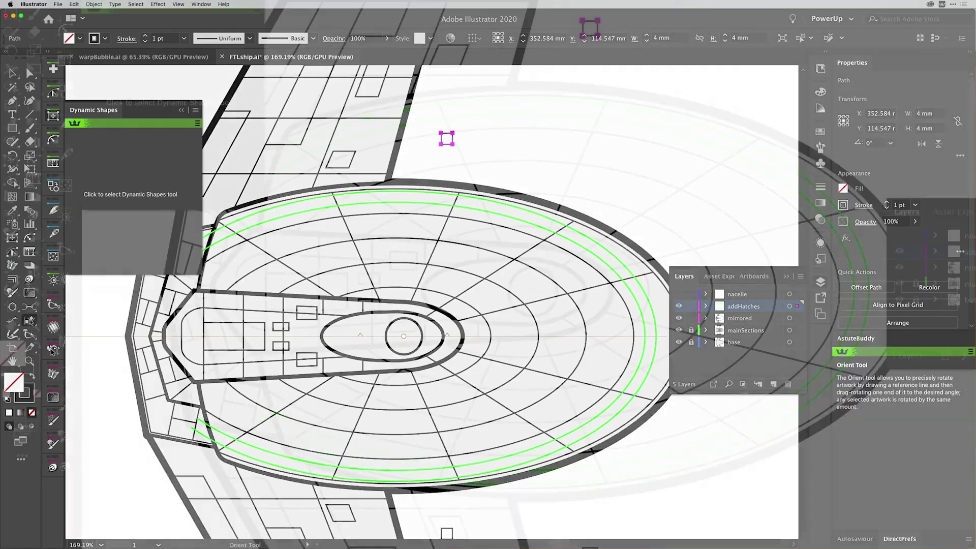
pyautogui.click(29, 320)
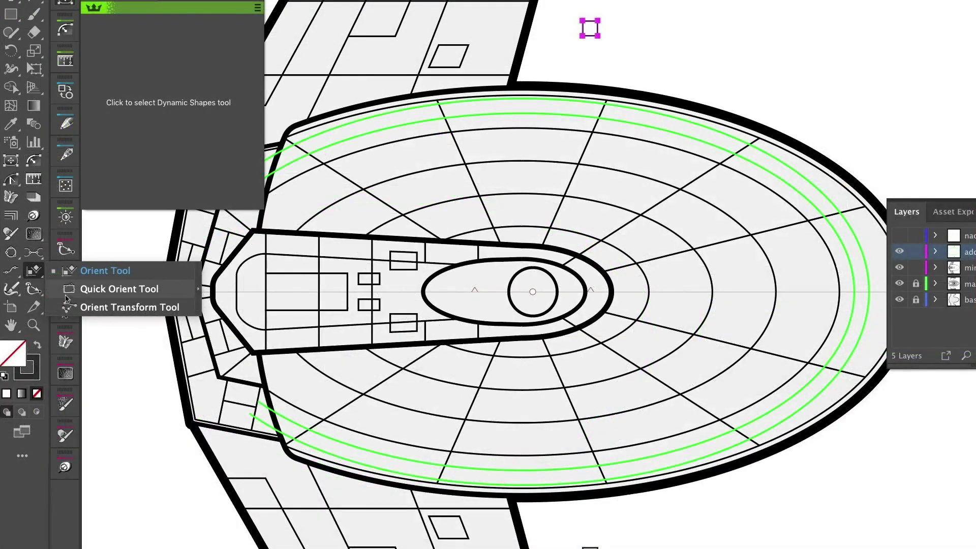
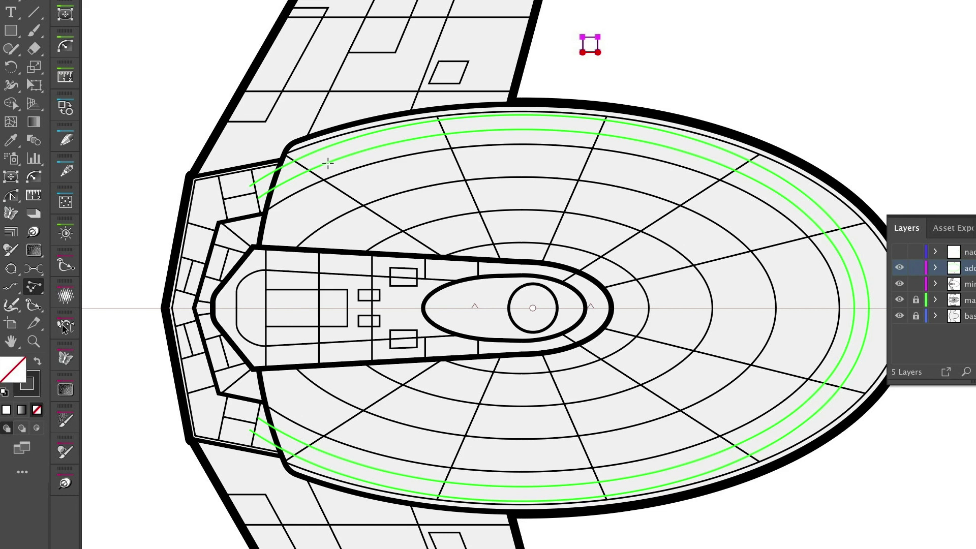
pyautogui.click(327, 162)
pyautogui.press('alt')
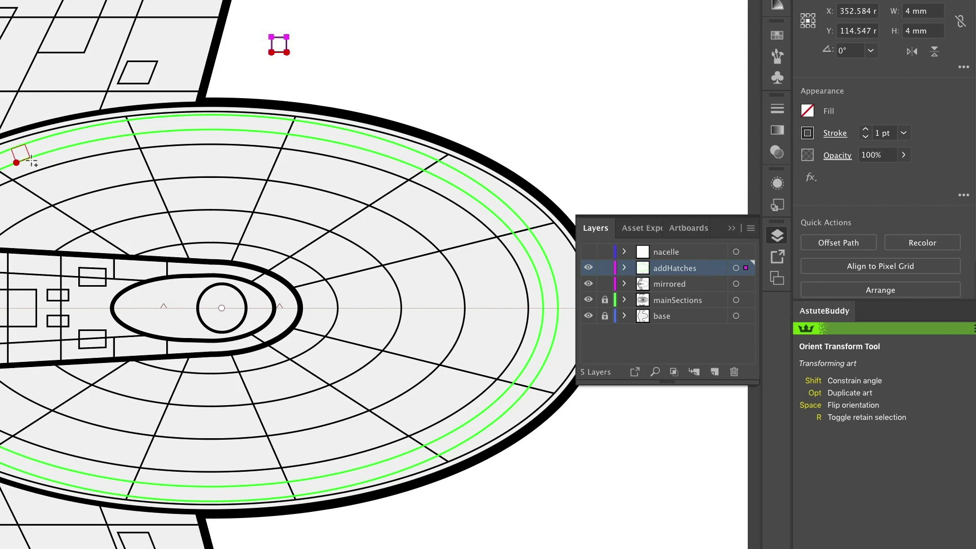
pyautogui.click(32, 162)
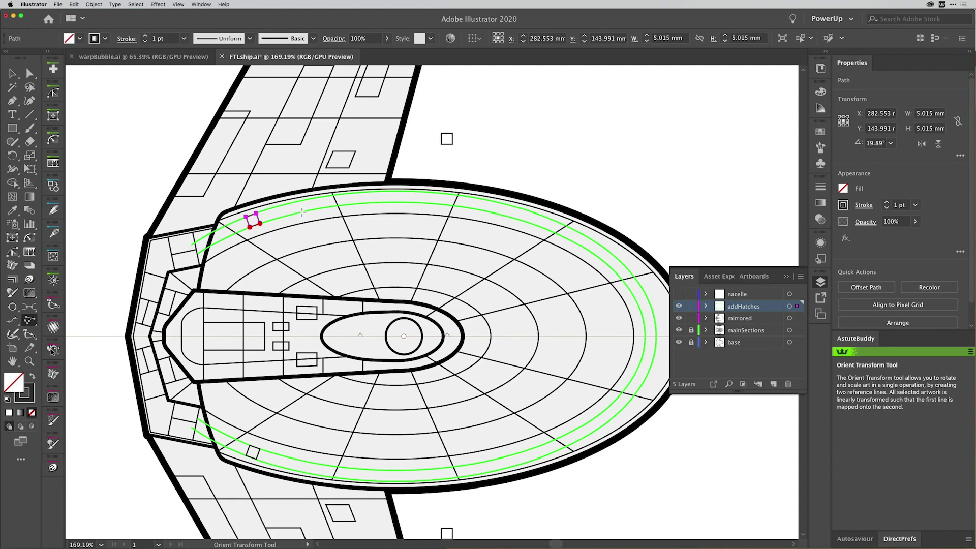
# - Place five more oriented duplicates of the square at varied spacing between the green guides along the saucer's upper rim
pyautogui.moveTo(302, 213); pyautogui.dragTo(383, 203)
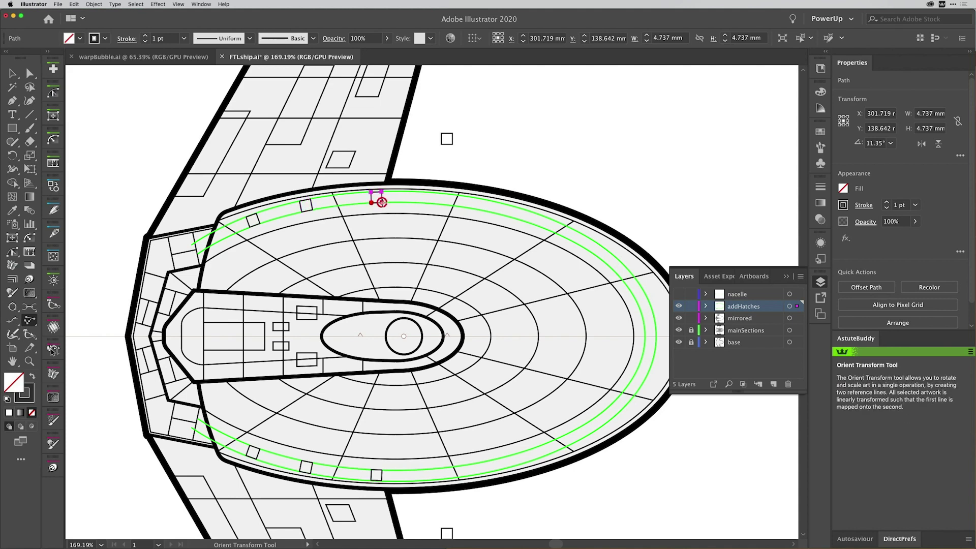
pyautogui.moveTo(501, 215); pyautogui.dragTo(513, 220)
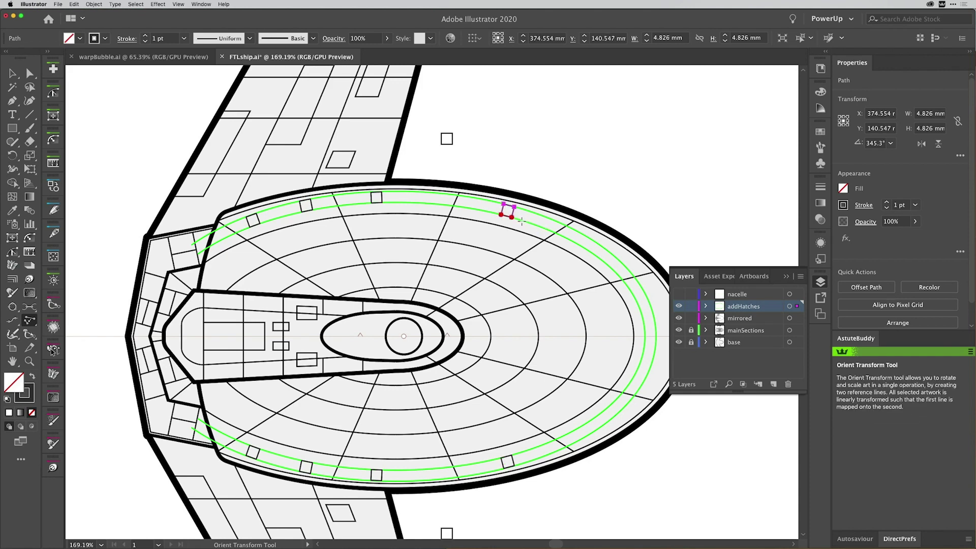
pyautogui.moveTo(522, 220); pyautogui.dragTo(533, 224)
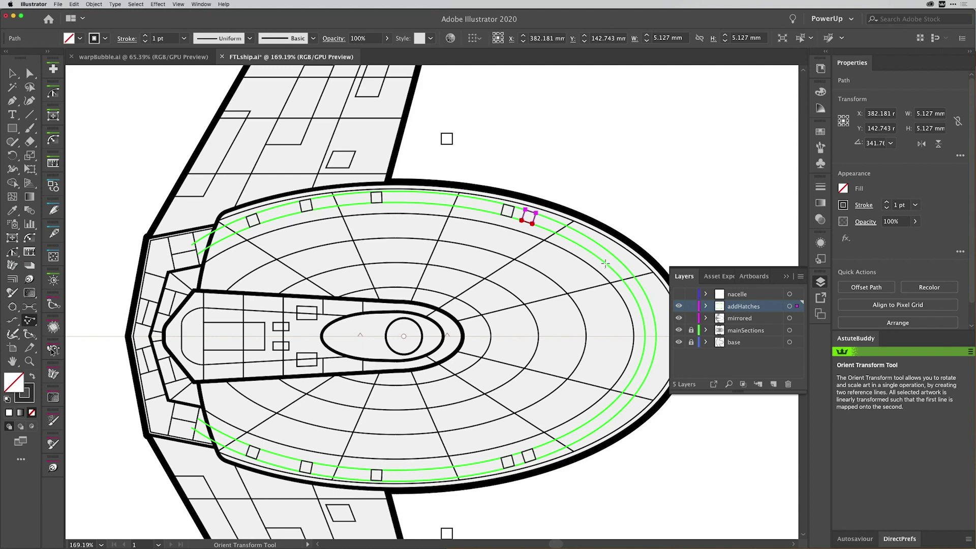
pyautogui.moveTo(605, 262); pyautogui.dragTo(613, 269)
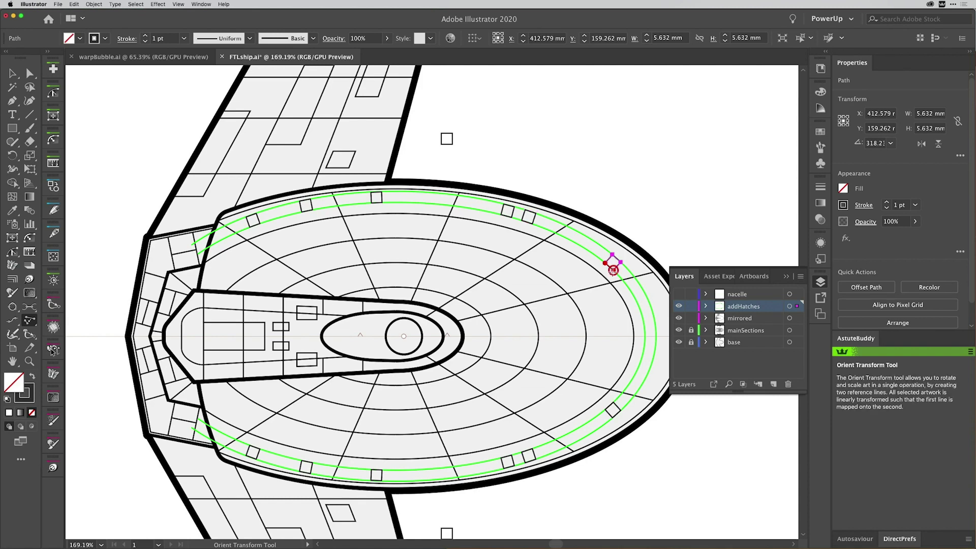
# - Delete both green guide ellipses from the saucer
pyautogui.press('v')
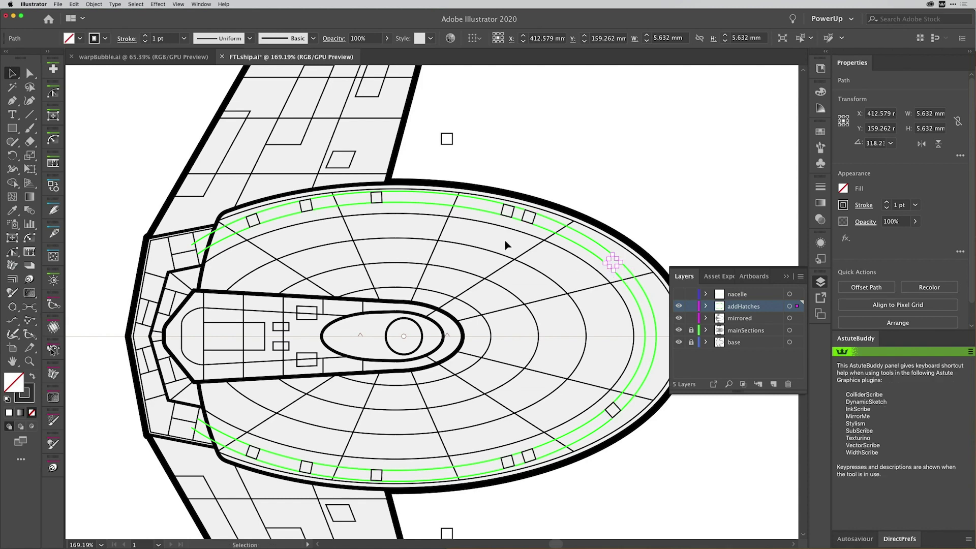
pyautogui.click(427, 204)
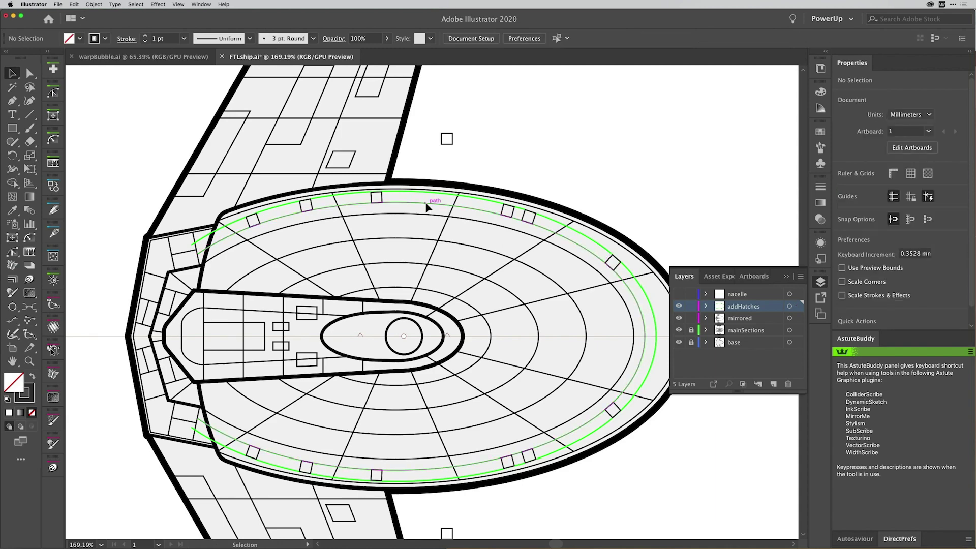
pyautogui.click(427, 205)
pyautogui.press('Delete')
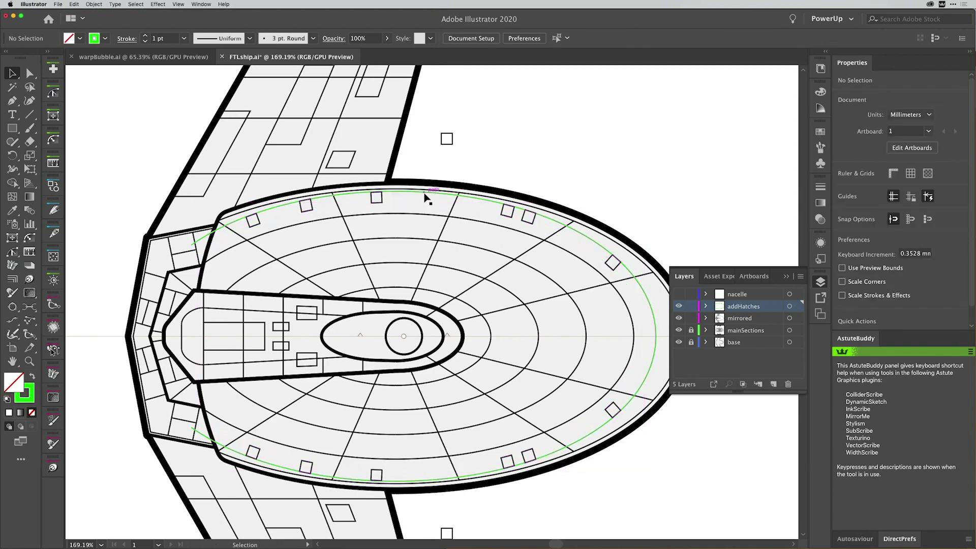
pyautogui.click(425, 193)
pyautogui.press('Delete')
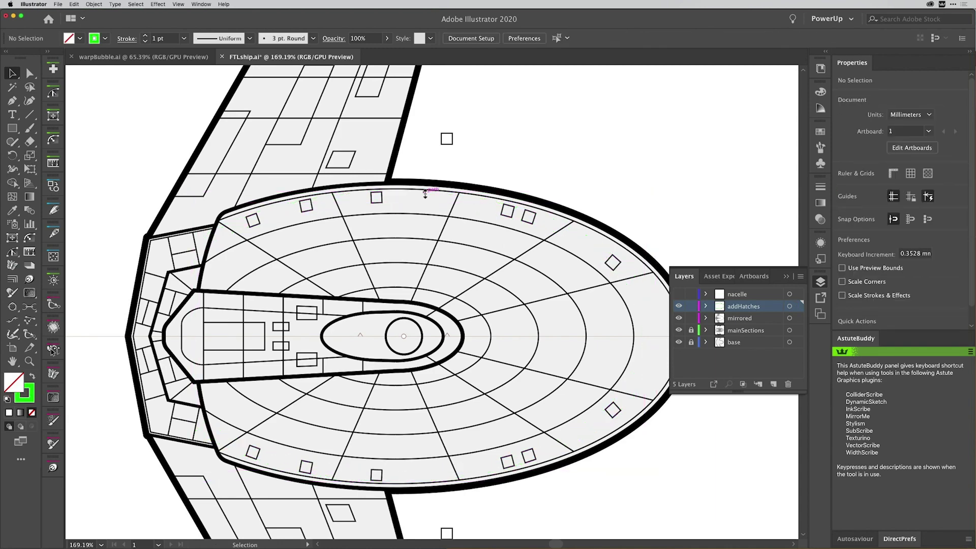
# - Resize the original square above the saucer to 2 mm wide and 2 mm high
pyautogui.click(447, 145)
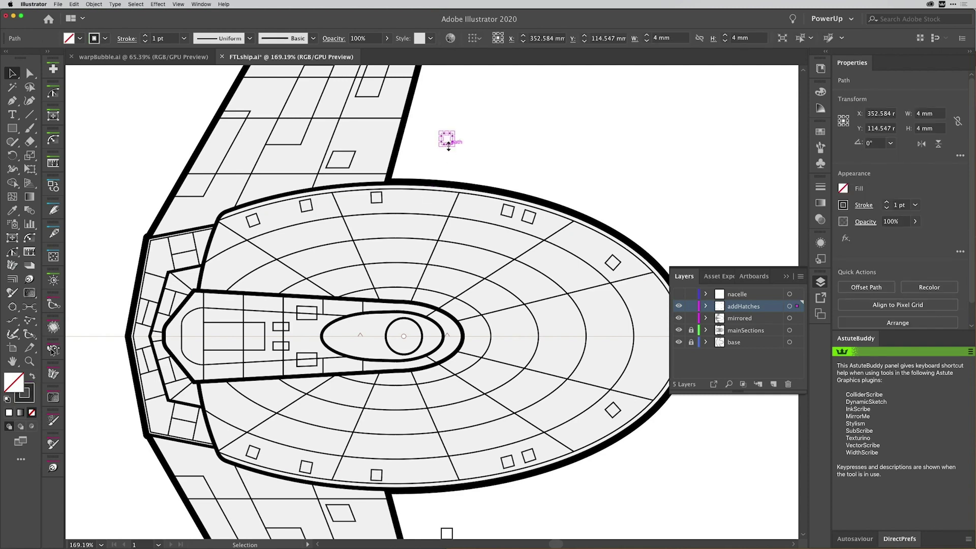
pyautogui.click(658, 38)
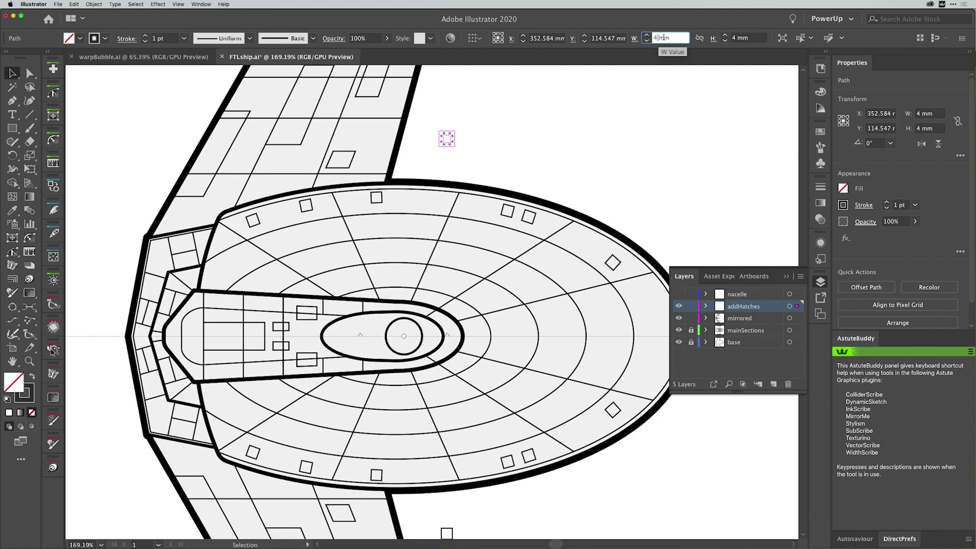
pyautogui.tripleClick(667, 37)
pyautogui.write('2')
pyautogui.press('Tab')
pyautogui.write('2')
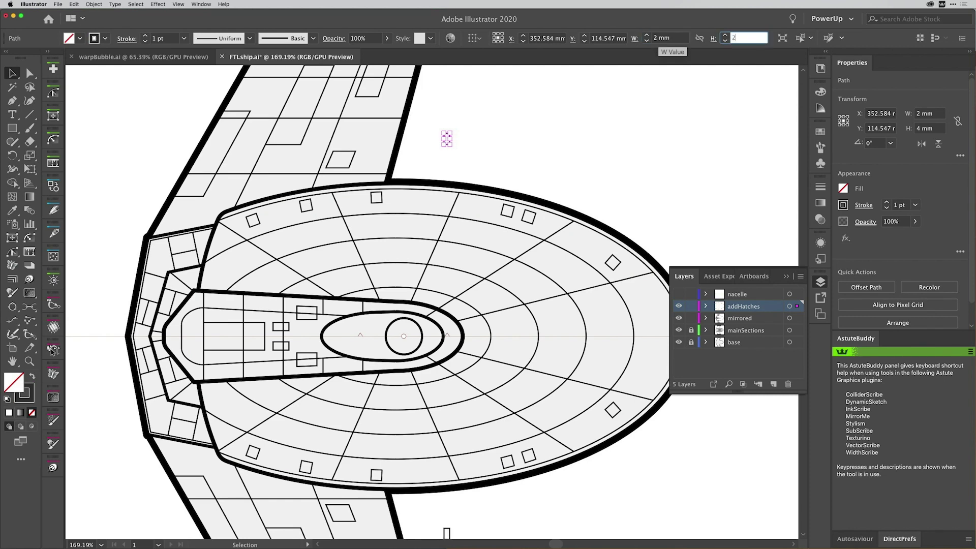
pyautogui.press('Return')
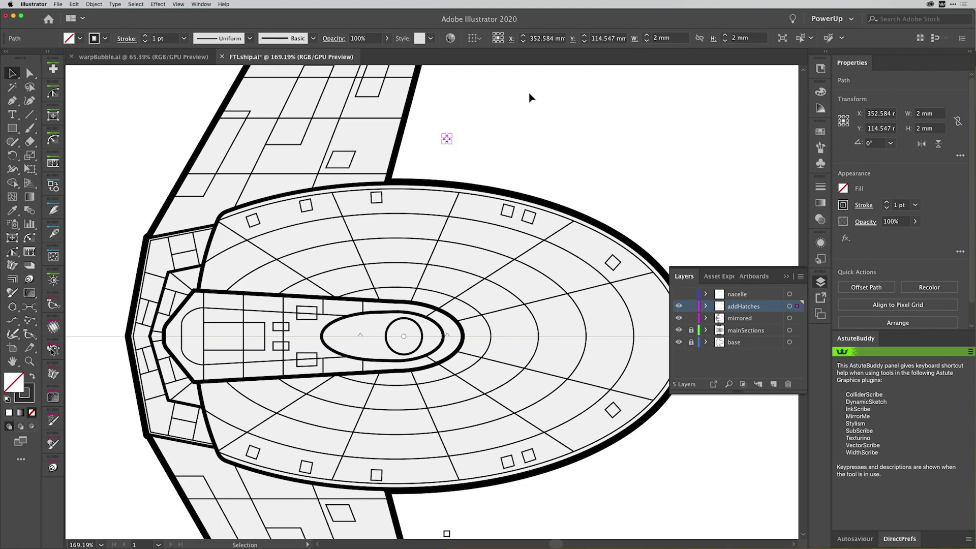
# - Set the small 2 mm square's stroke weight to 0.5 pt and deselect it
pyautogui.click(475, 140)
pyautogui.moveTo(449, 140); pyautogui.dragTo(452, 142)
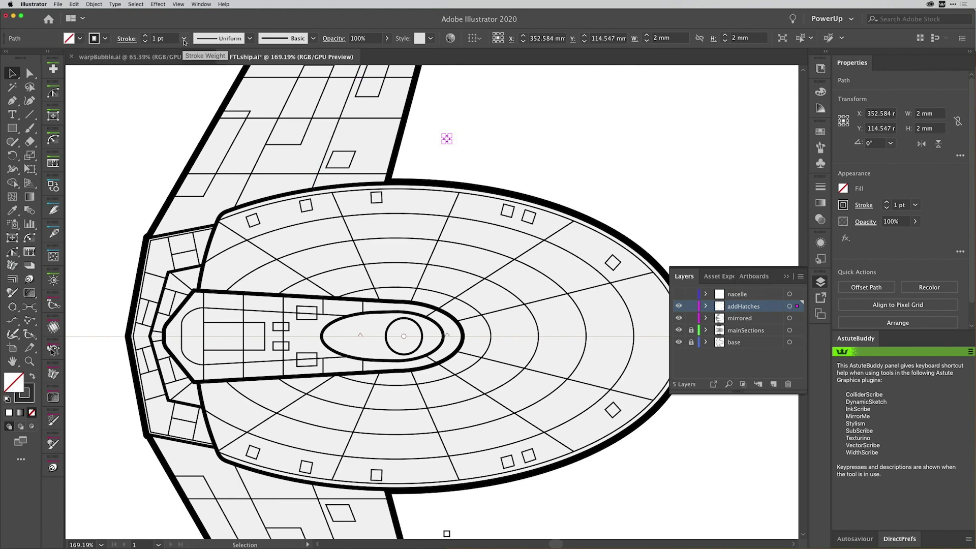
pyautogui.click(183, 38)
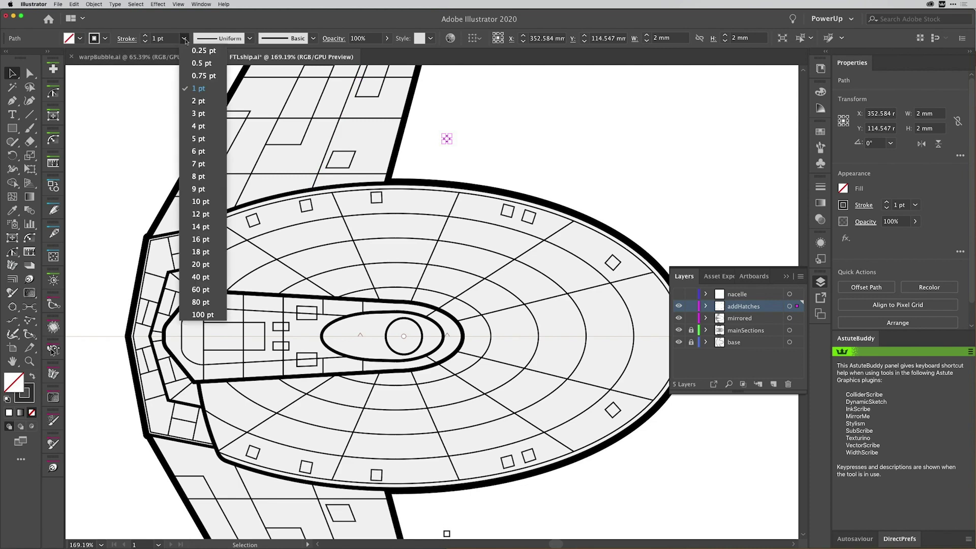
pyautogui.click(199, 64)
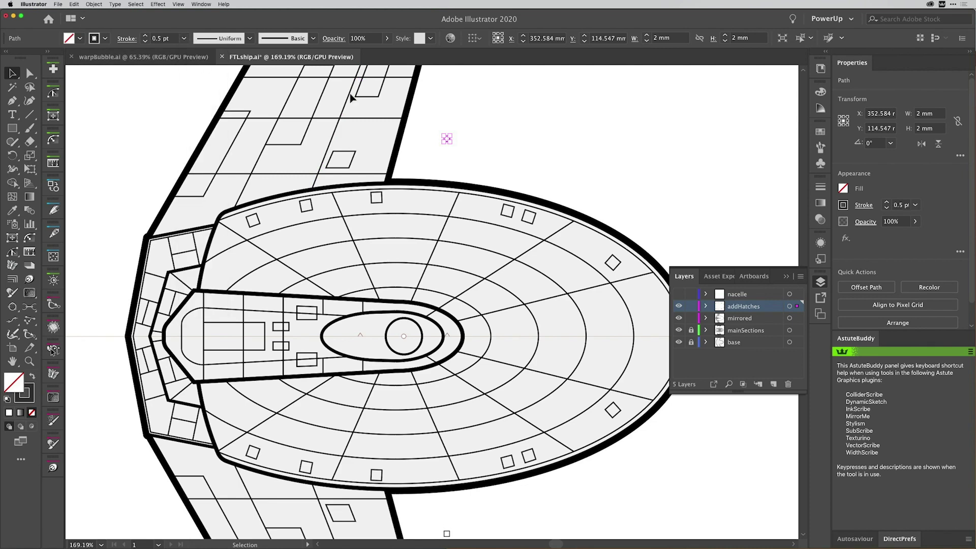
pyautogui.click(479, 127)
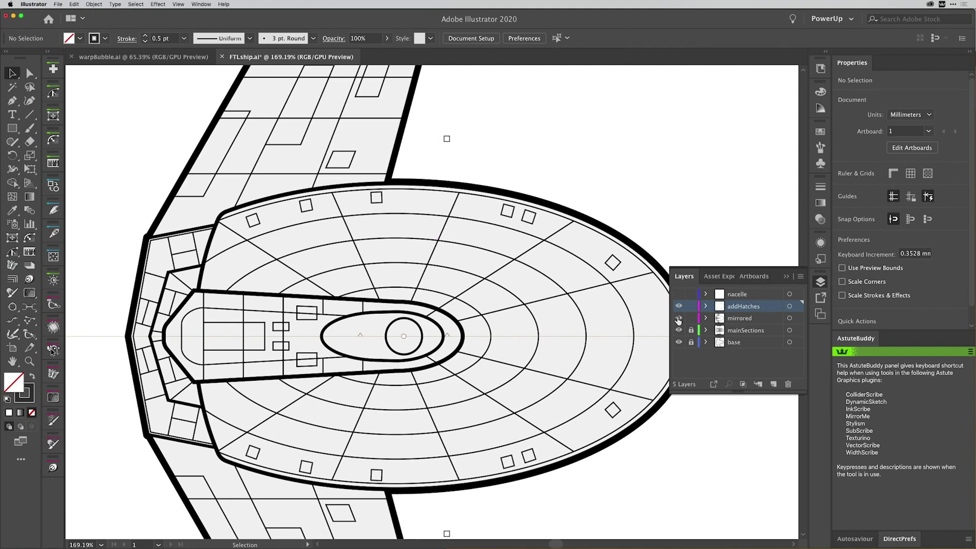
# - Copy the third concentric ellipse inward from the saucer's rim on mainSections, relock that layer, and paste the copy in front on addHatches
pyautogui.click(691, 330)
pyautogui.click(407, 238)
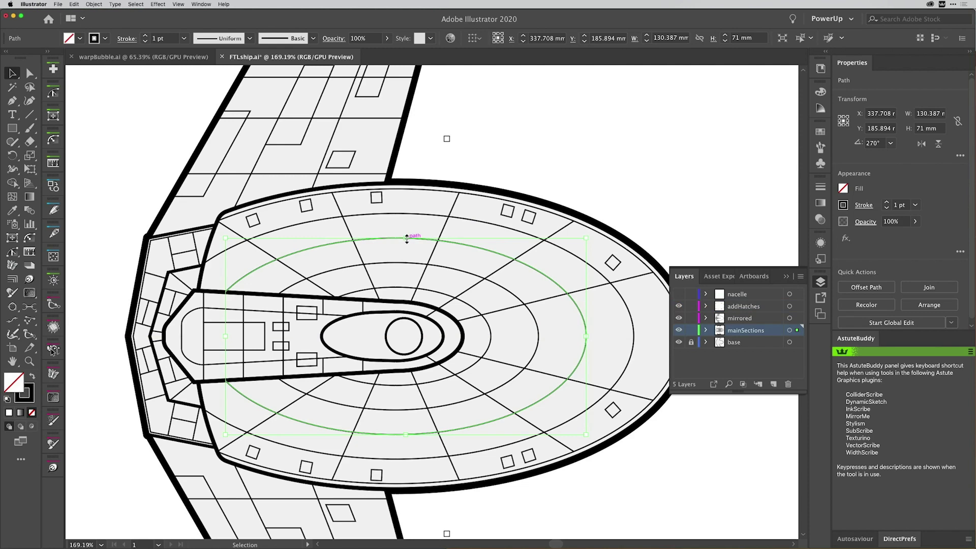
pyautogui.click(690, 331)
pyautogui.click(760, 307)
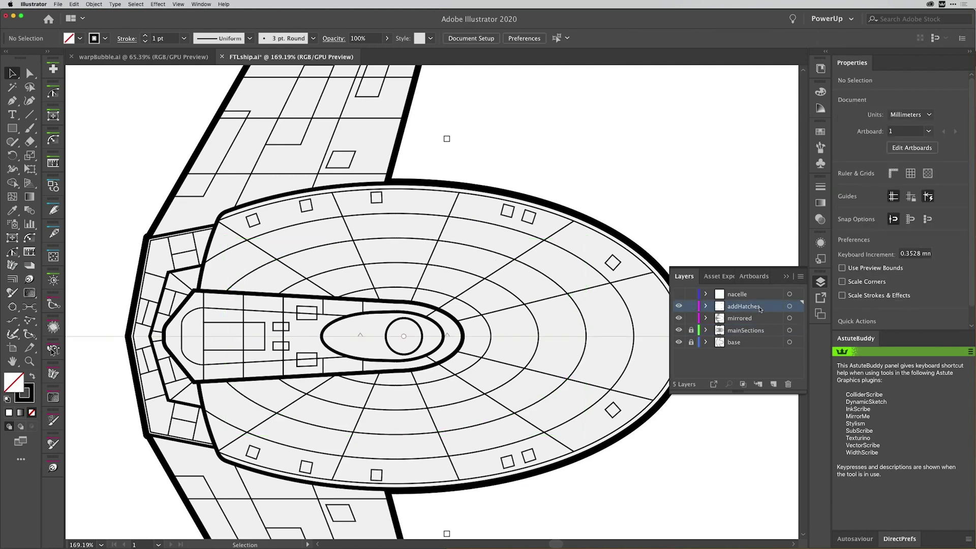
pyautogui.press('super+f')
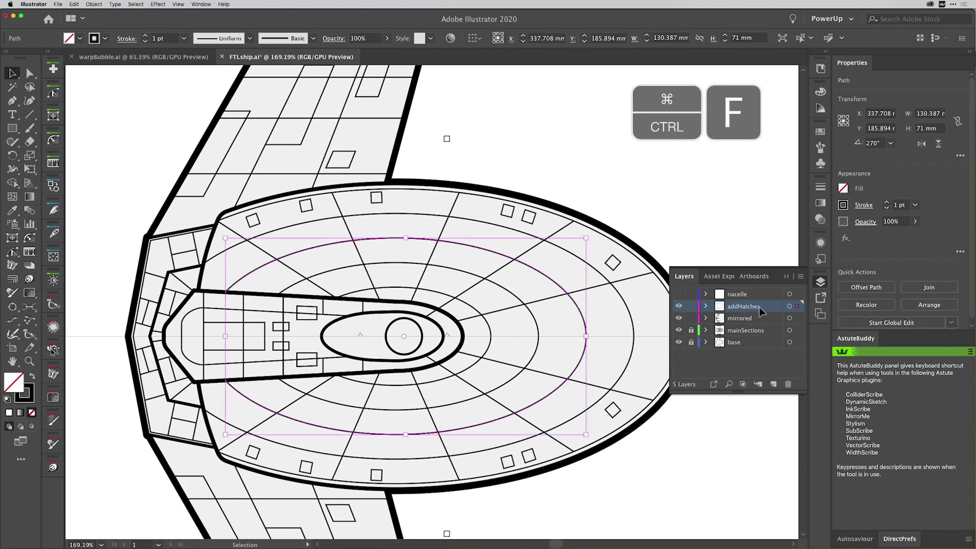
# - Set the newly pasted ellipse's stroke color to bright green and activate the Perpendicular Line tool
pyautogui.click(846, 207)
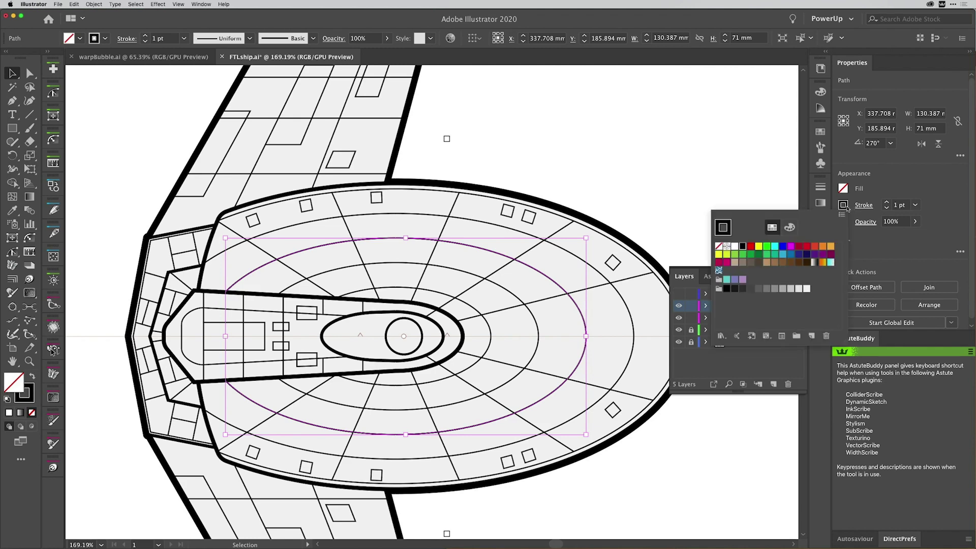
pyautogui.click(766, 245)
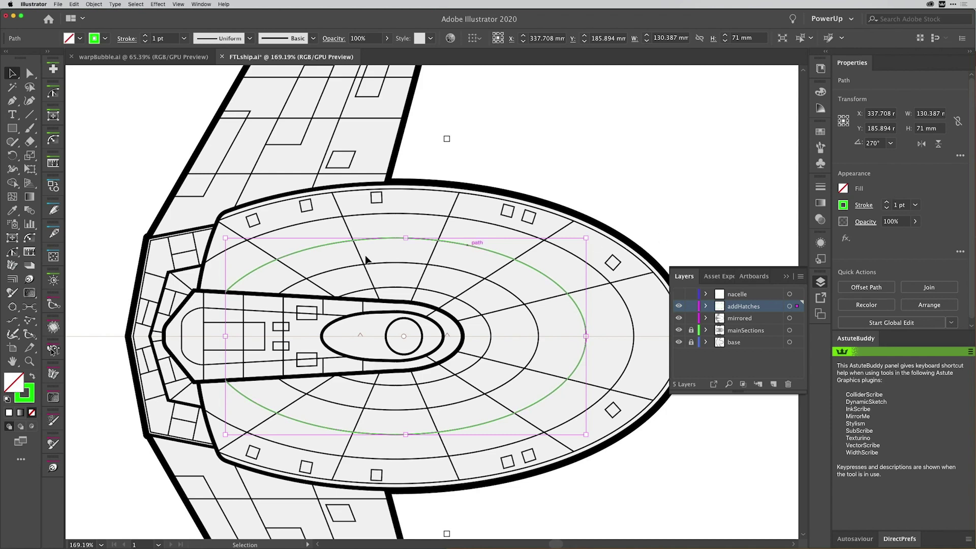
pyautogui.click(29, 307)
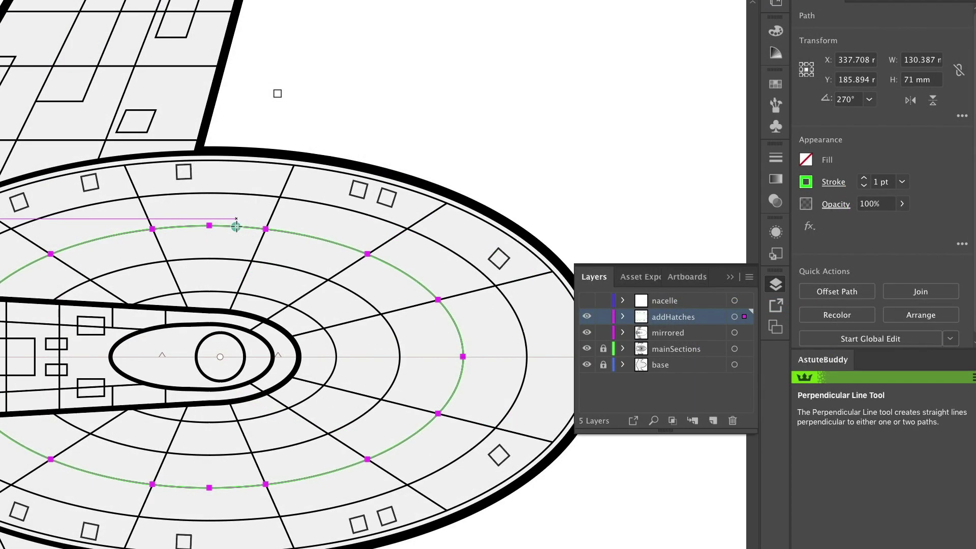
# - Draw outward perpendicular lines about 6.5 mm long around the whole green ellipse using path multi-line mode, randomized lengths and a shuffled seed
pyautogui.moveTo(236, 226); pyautogui.dragTo(237, 207)
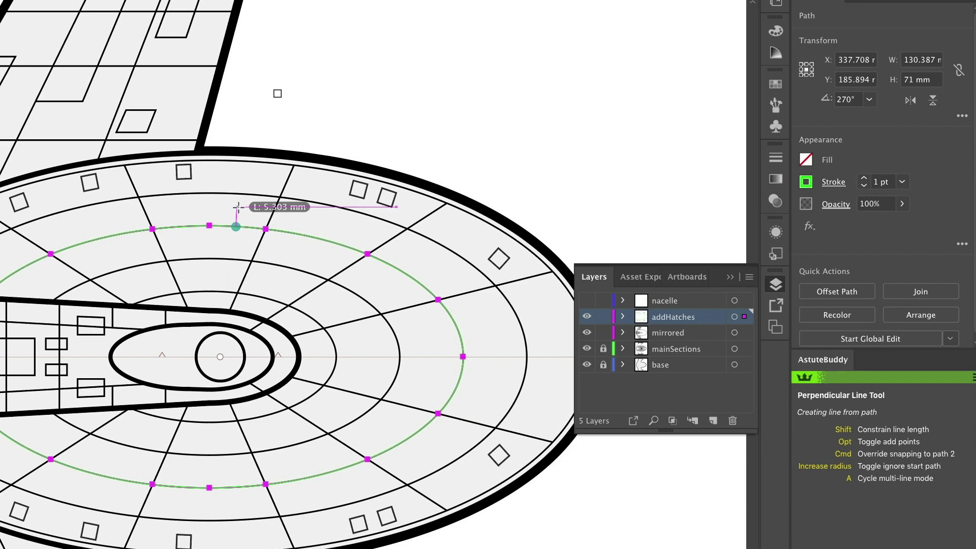
pyautogui.press('a')
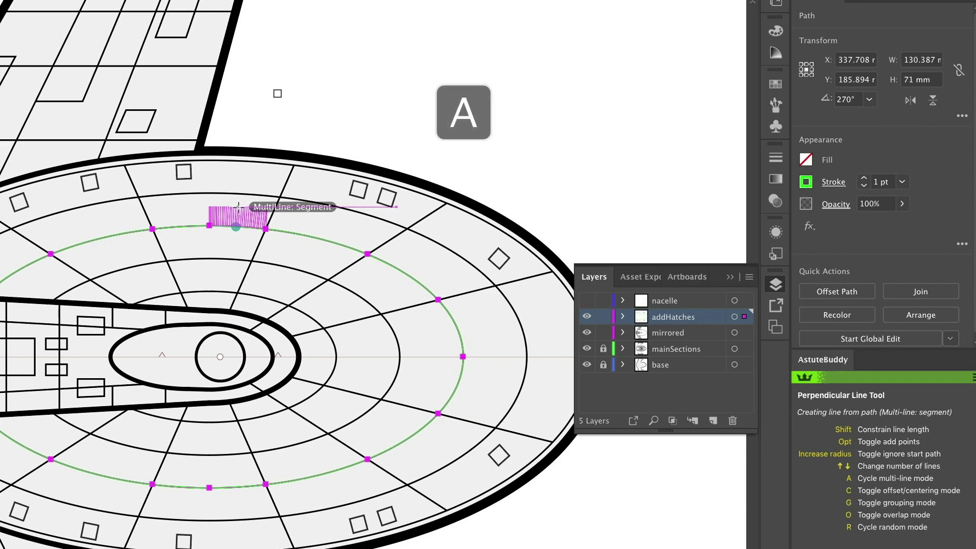
pyautogui.press('a')
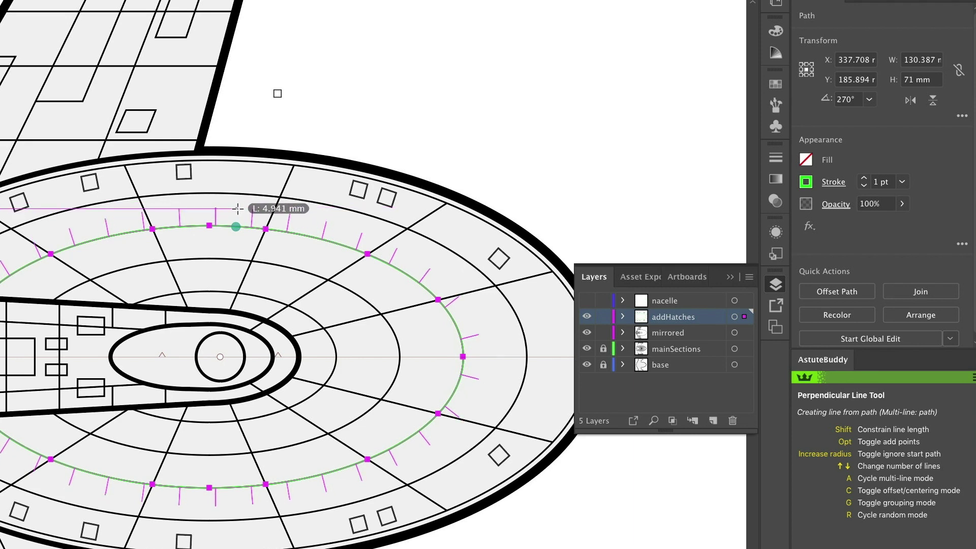
pyautogui.press('r')
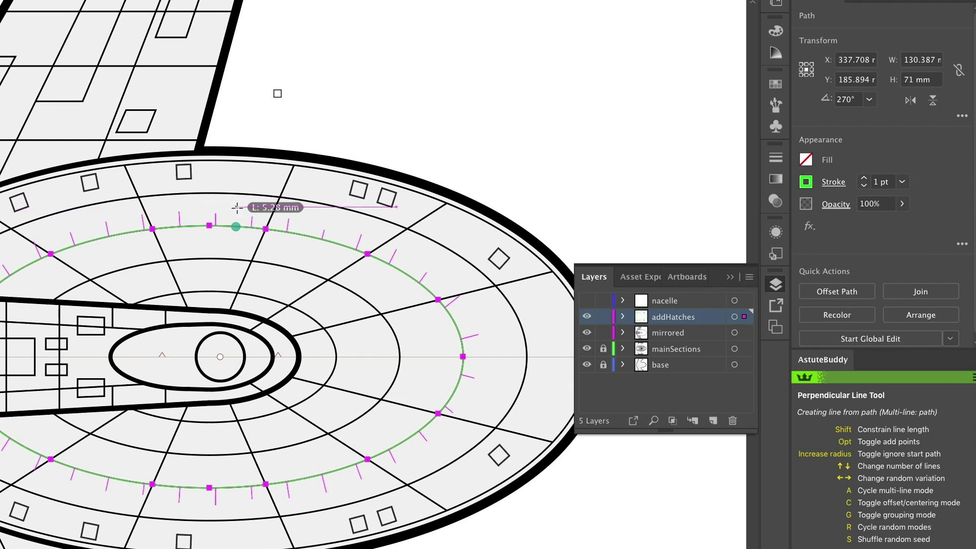
pyautogui.press('s')
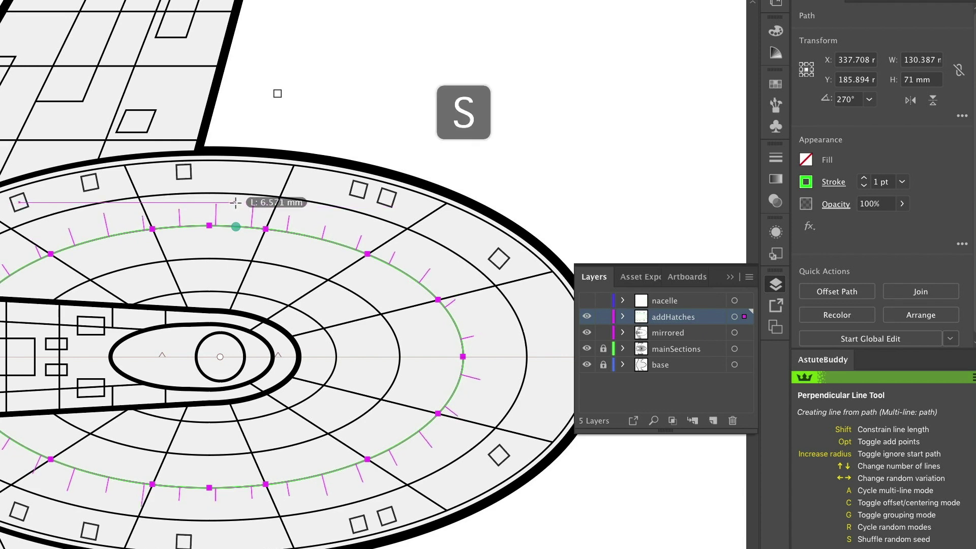
pyautogui.click(235, 202)
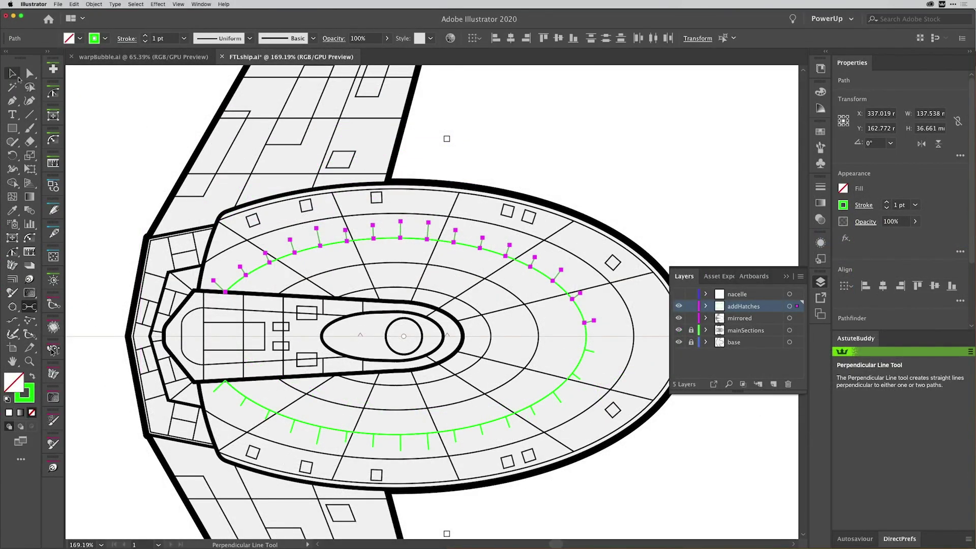
# - Isolate the upper group of perpendicular lines and delete the leftmost line plus three others spaced along the arc
pyautogui.click(16, 76)
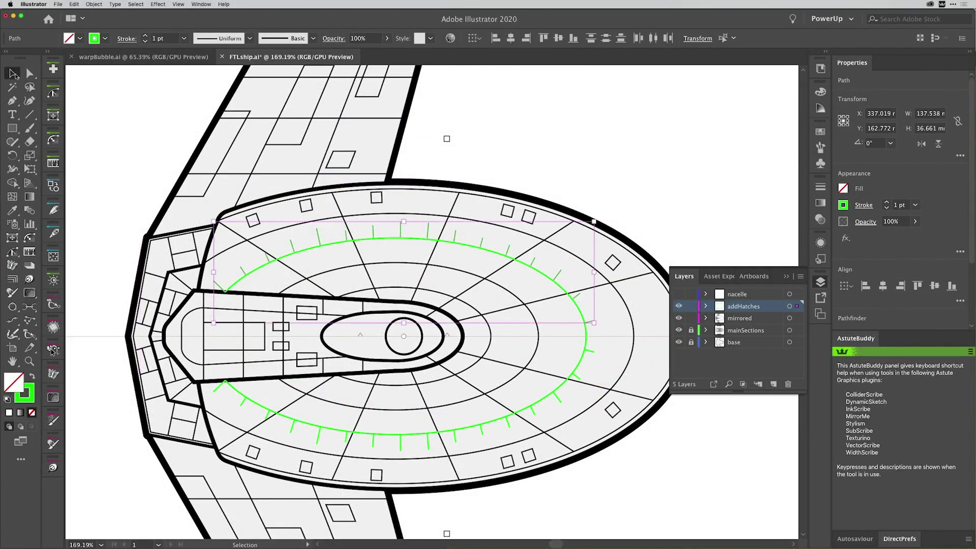
pyautogui.doubleClick(319, 236)
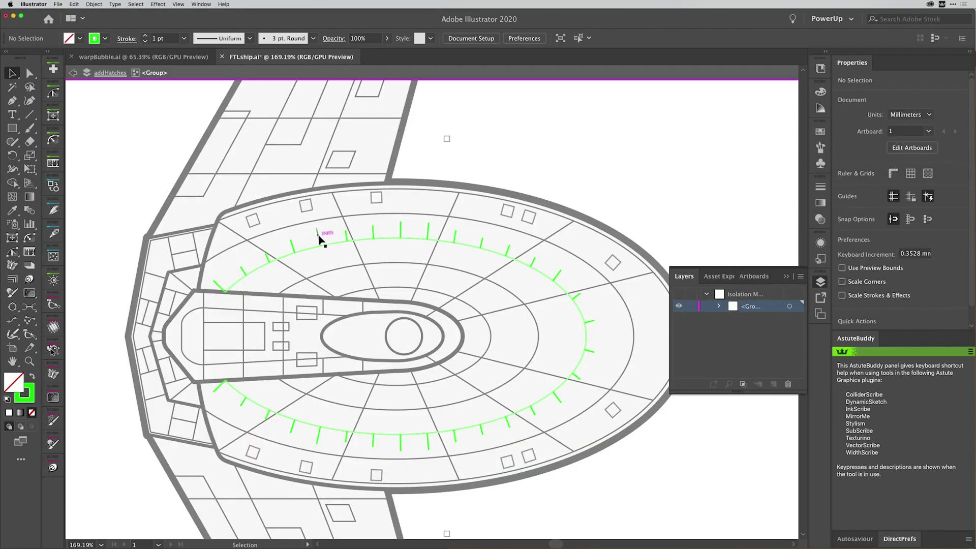
pyautogui.click(220, 286)
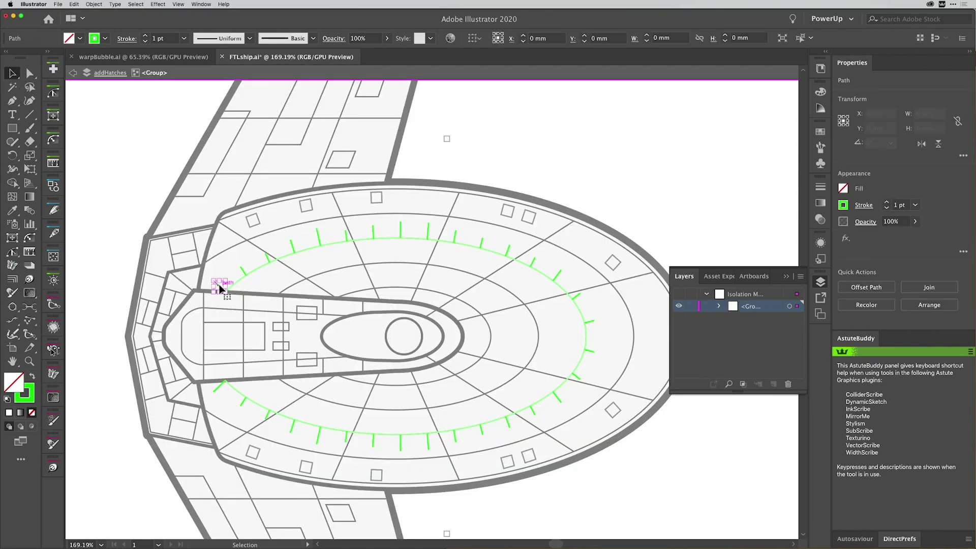
pyautogui.press('Delete')
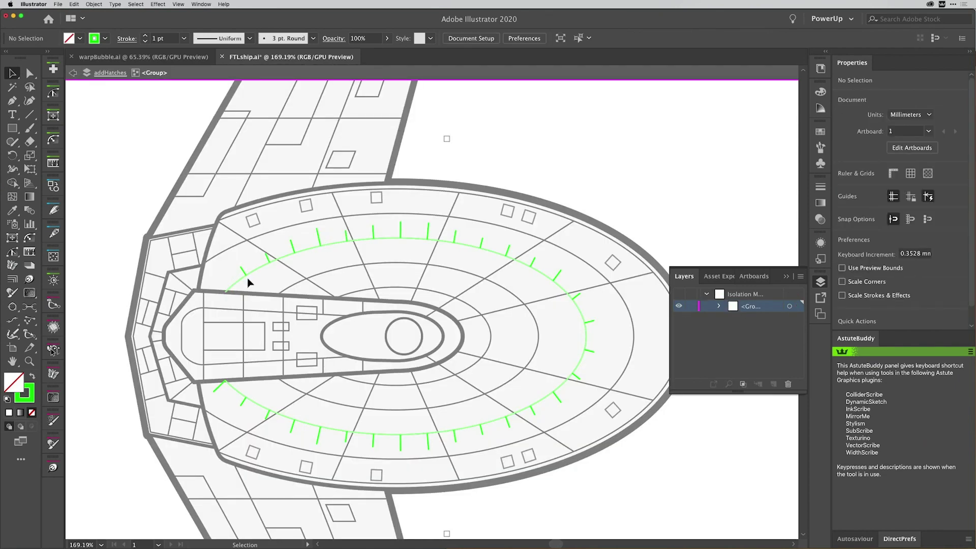
pyautogui.click(268, 258)
pyautogui.press('Delete')
pyautogui.click(346, 235)
pyautogui.press('Delete')
pyautogui.click(510, 252)
pyautogui.press('Delete')
# - Thin out the upper perpendicular lines further until seven irregularly spaced ones remain, and exit isolation mode
pyautogui.click(428, 231)
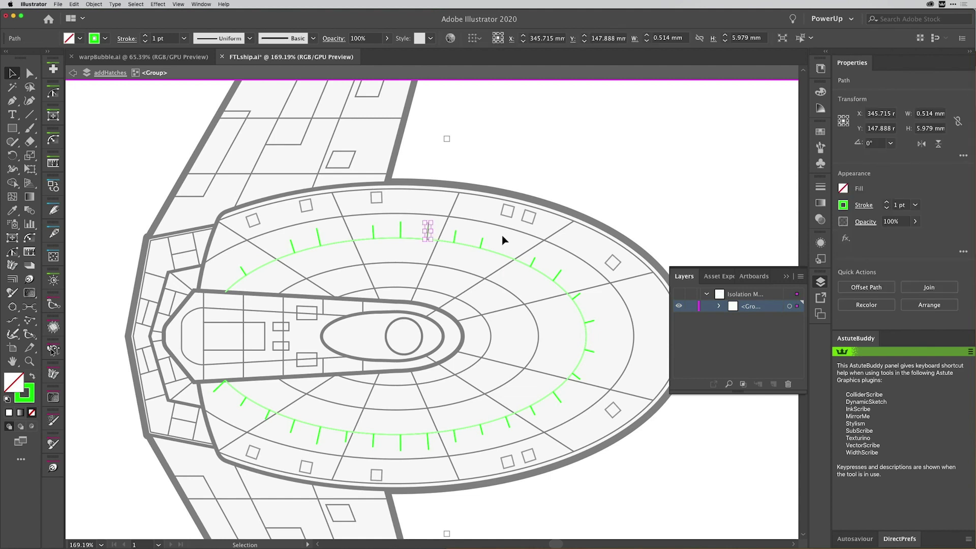
pyautogui.click(581, 298)
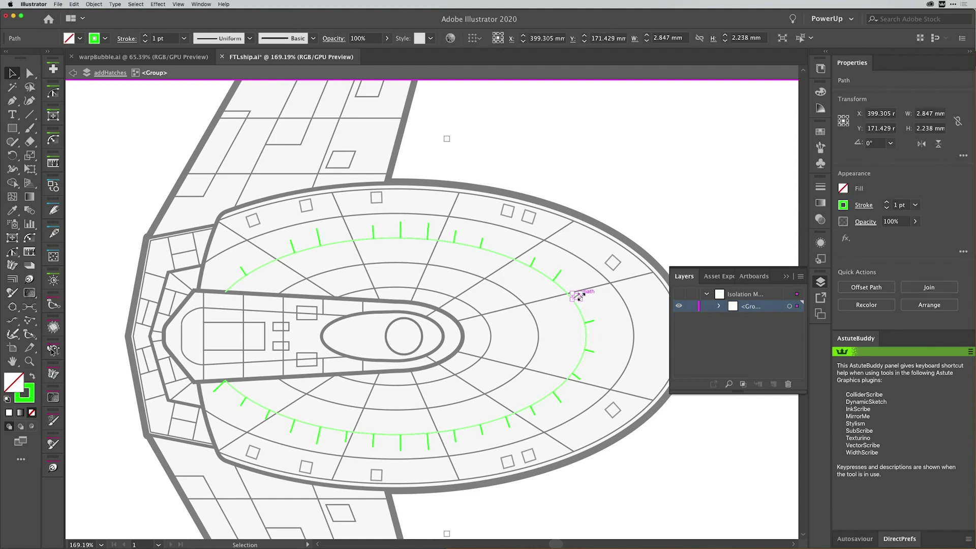
pyautogui.press('Delete')
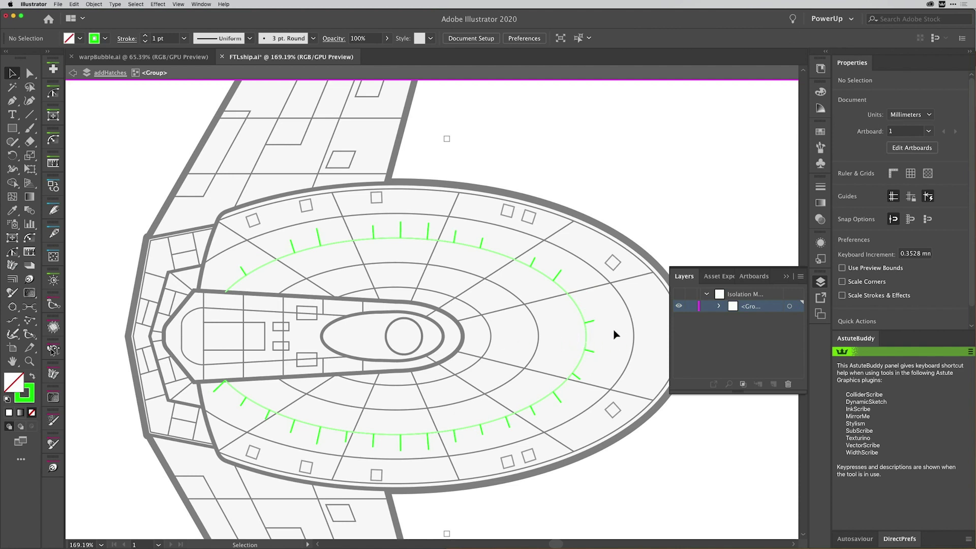
pyautogui.click(533, 263)
pyautogui.press('Delete')
pyautogui.click(456, 236)
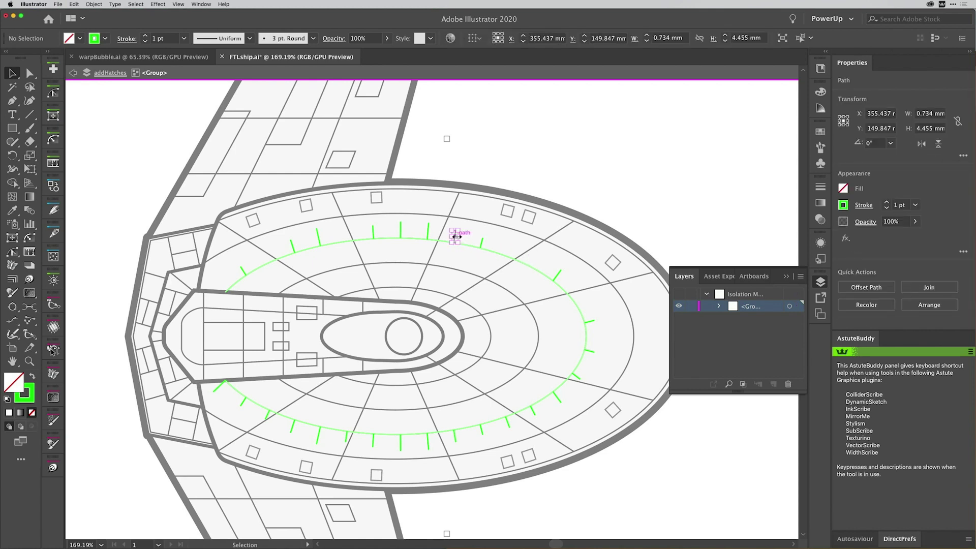
pyautogui.press('Delete')
pyautogui.click(428, 232)
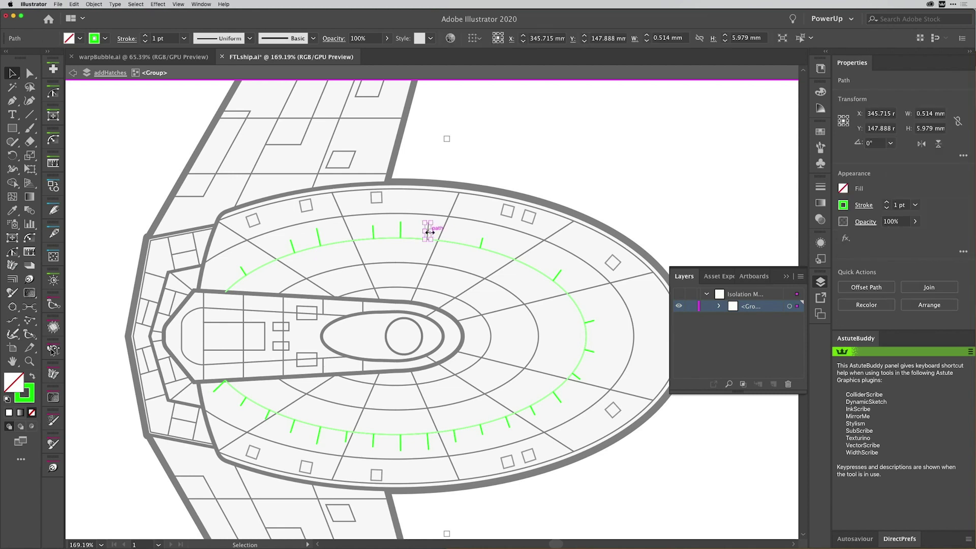
pyautogui.click(374, 232)
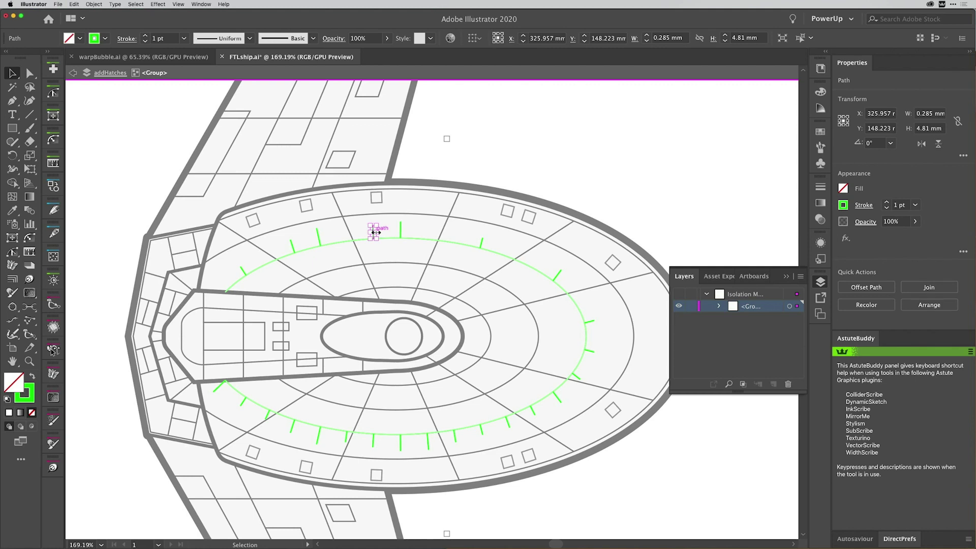
pyautogui.press('super+shift+a')
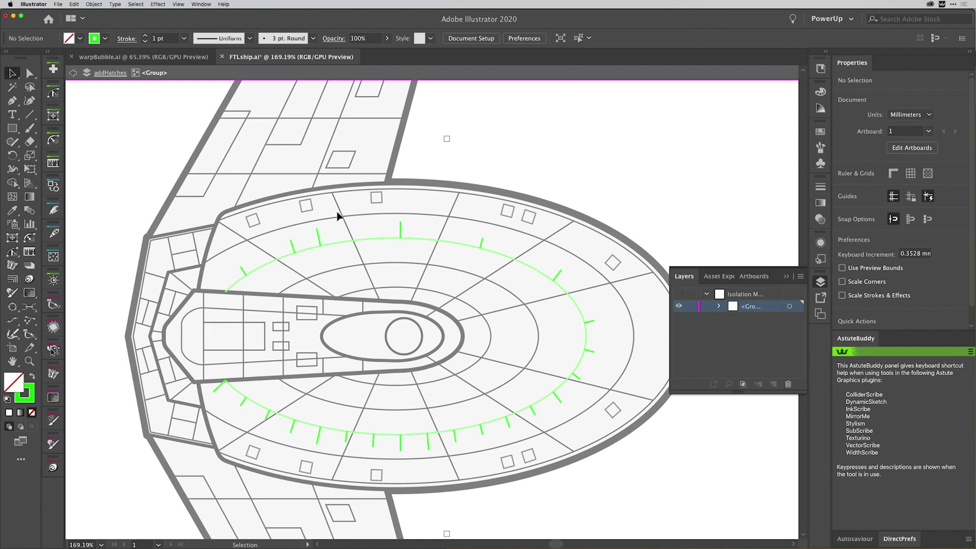
pyautogui.doubleClick(148, 153)
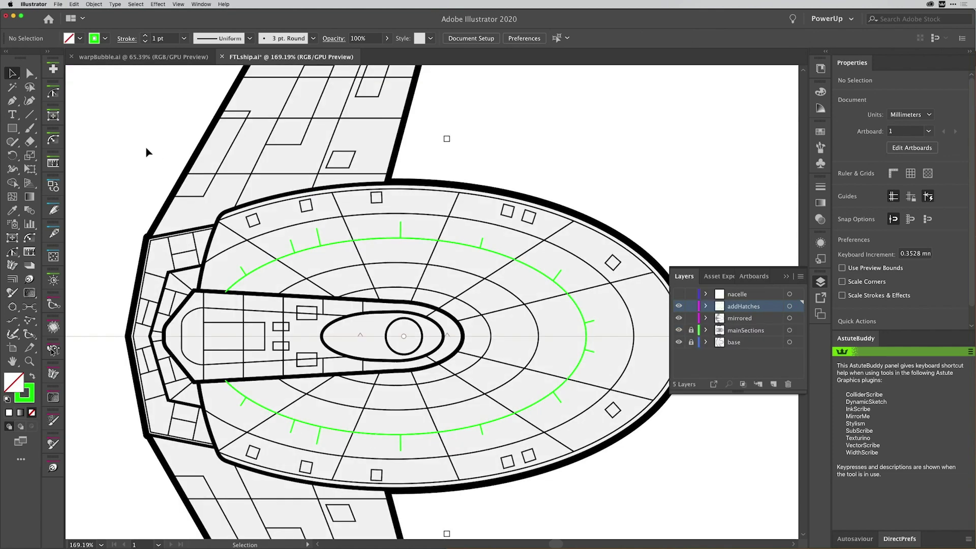
# - Delete the green guide ellipse and select the group of remaining perpendicular lines on the saucer's upper half
pyautogui.click(288, 260)
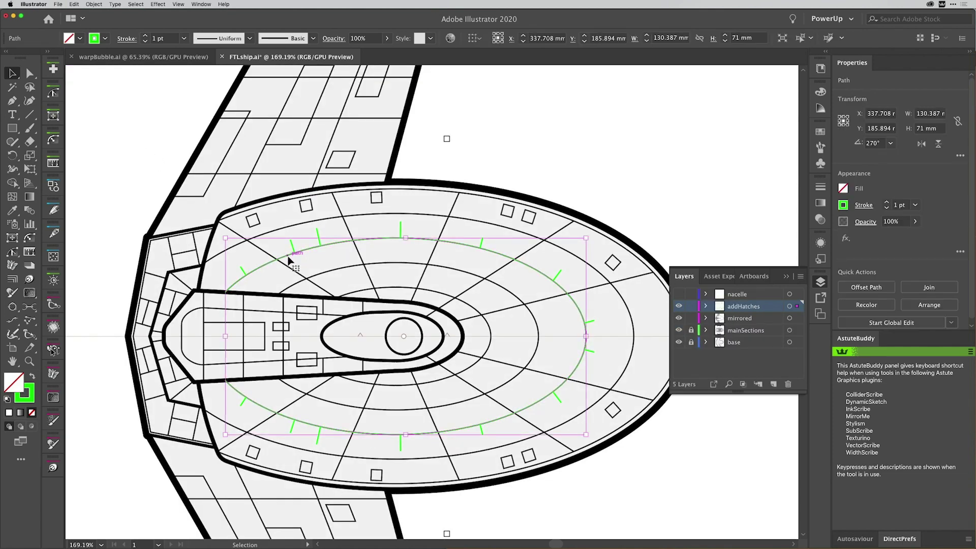
pyautogui.press('super+shift+a')
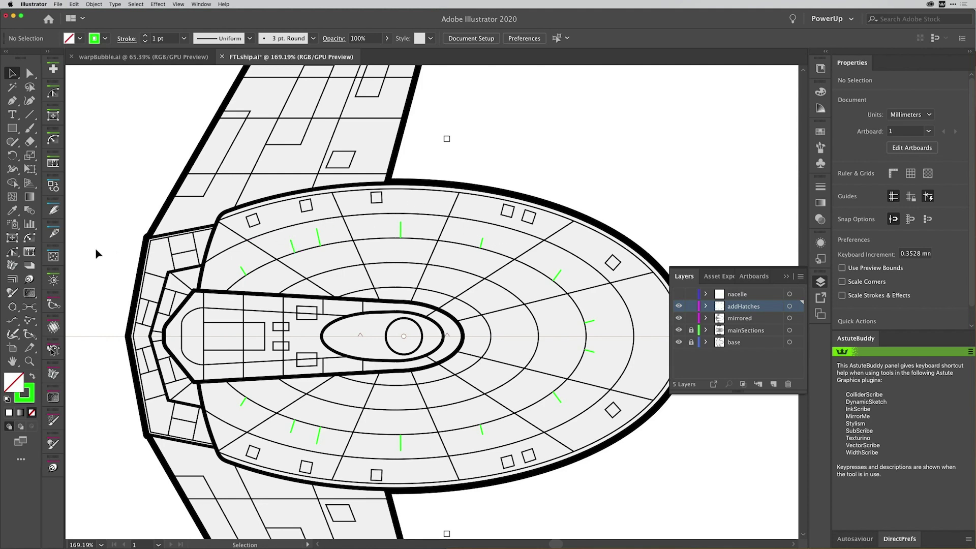
pyautogui.click(243, 271)
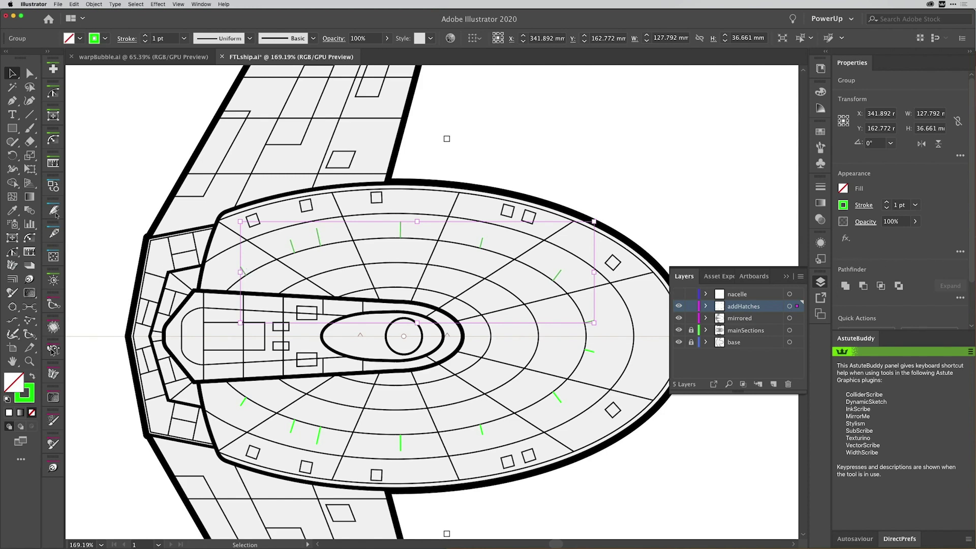
# - In FindReplace Art, replace the Fill search criterion with a Stroke criterion of type Color sampled from the selected lines
pyautogui.click(53, 350)
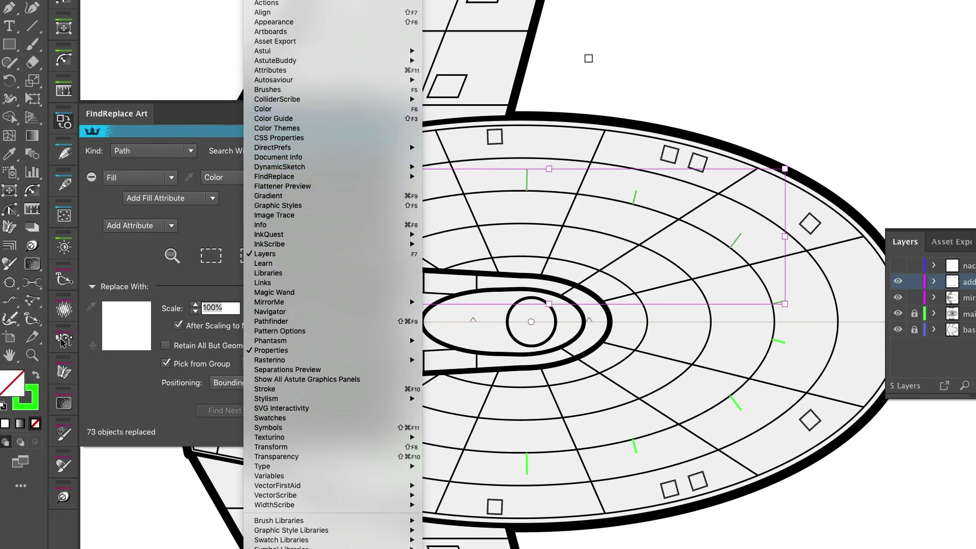
pyautogui.press('Escape')
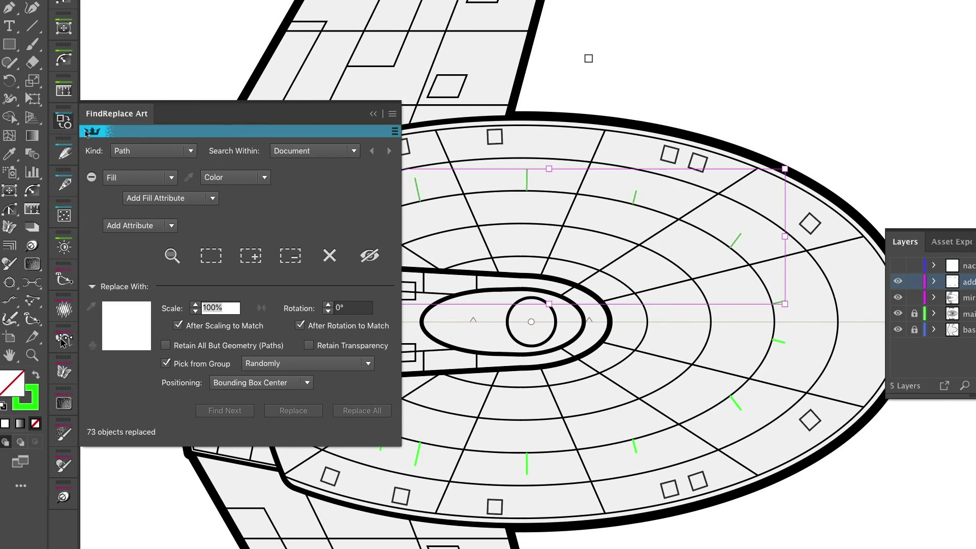
pyautogui.click(91, 177)
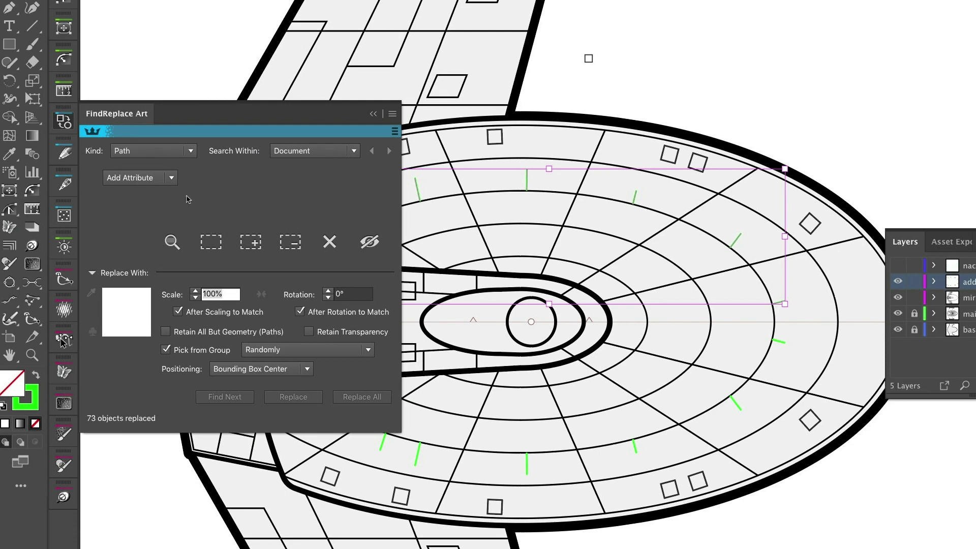
pyautogui.click(172, 178)
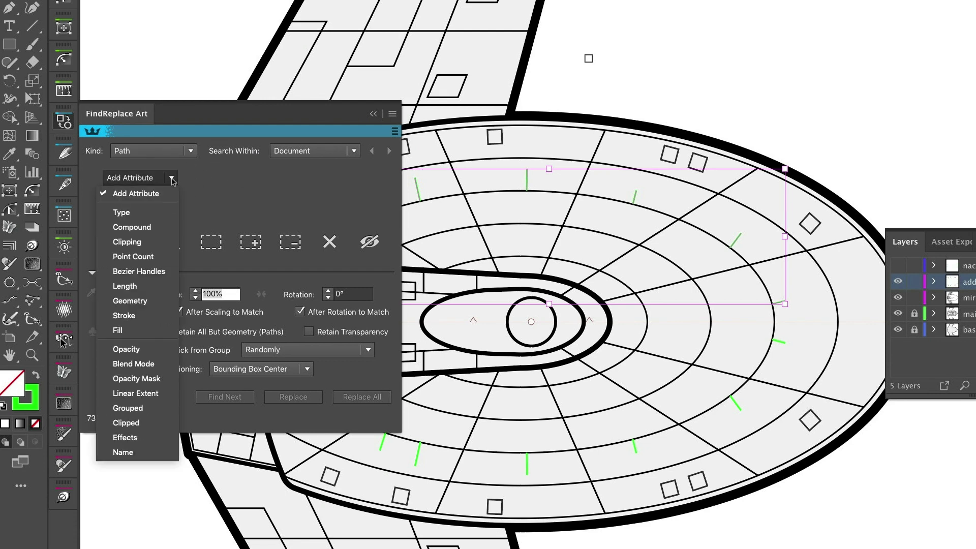
pyautogui.click(145, 320)
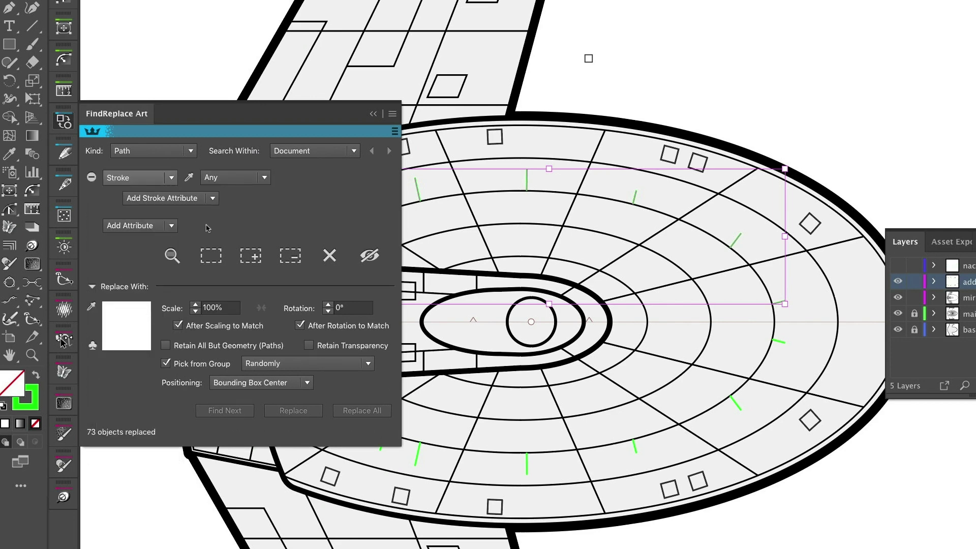
pyautogui.click(188, 177)
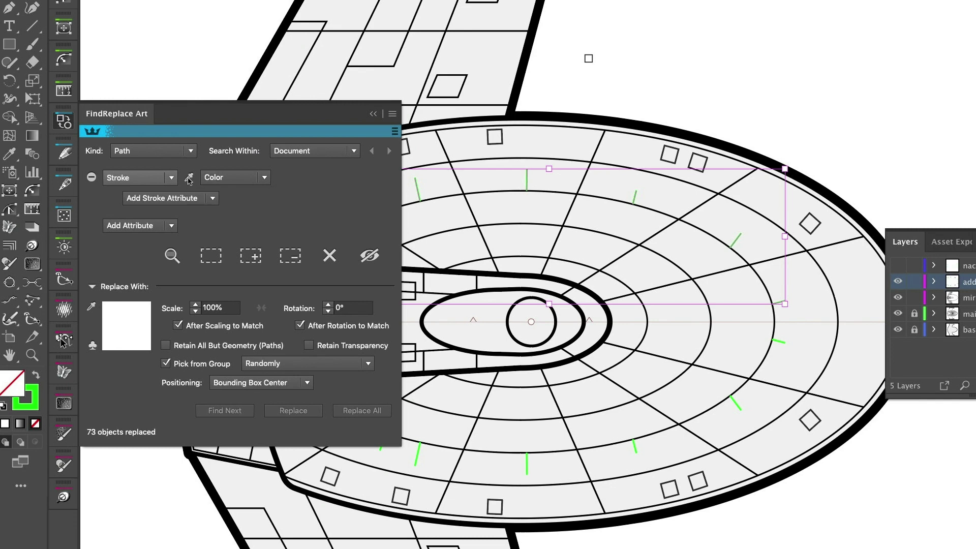
pyautogui.click(264, 178)
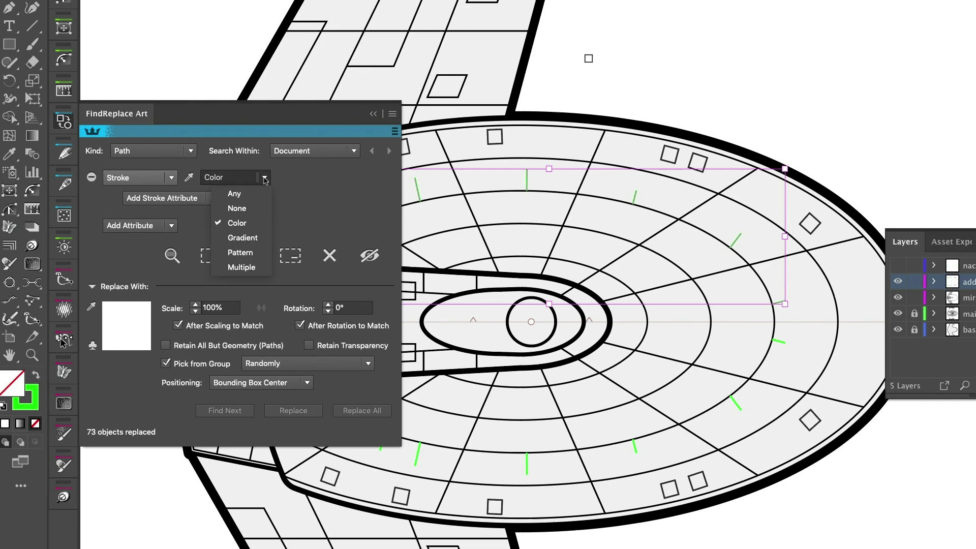
pyautogui.click(292, 179)
# - Add a stroke Color criterion set to "is" and sample the selected lines' green, R=0 G=255 B=0
pyautogui.click(212, 199)
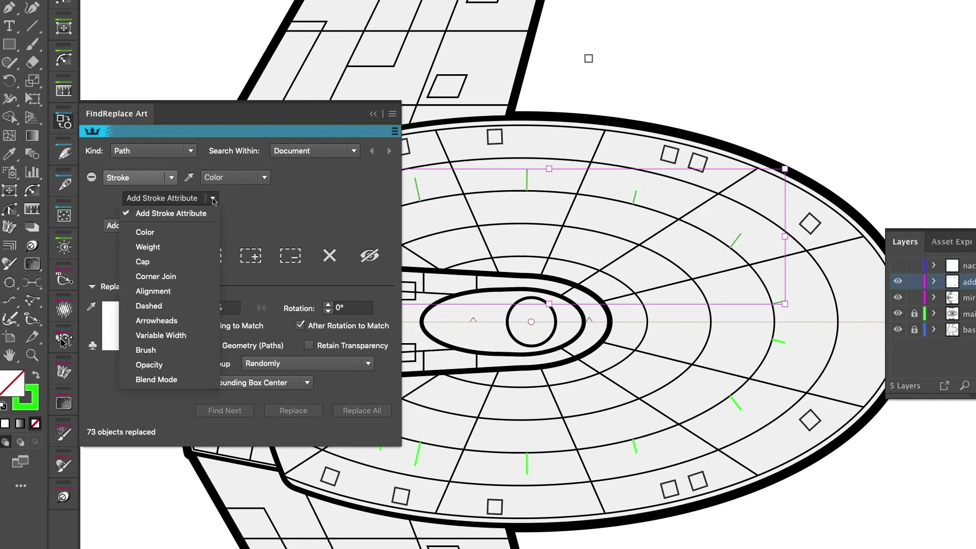
pyautogui.click(179, 233)
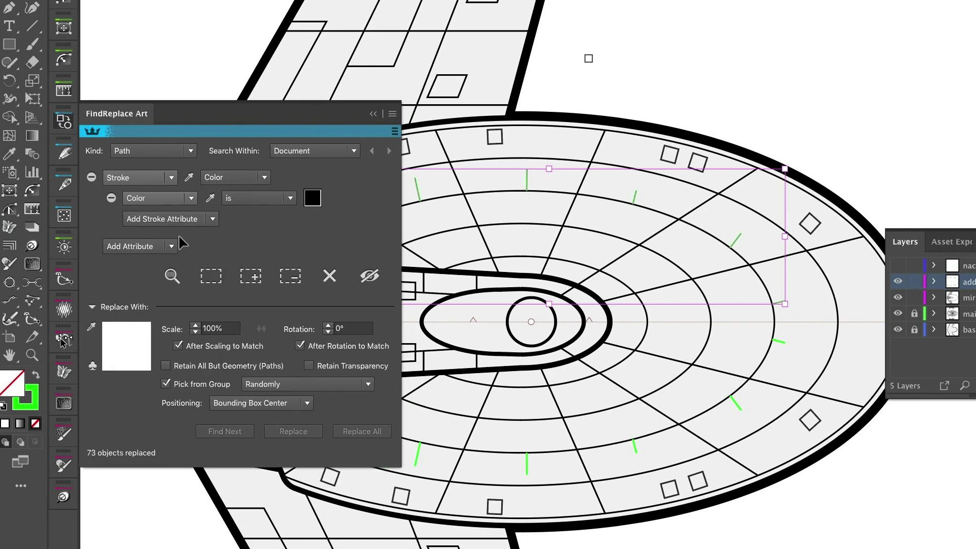
pyautogui.click(210, 198)
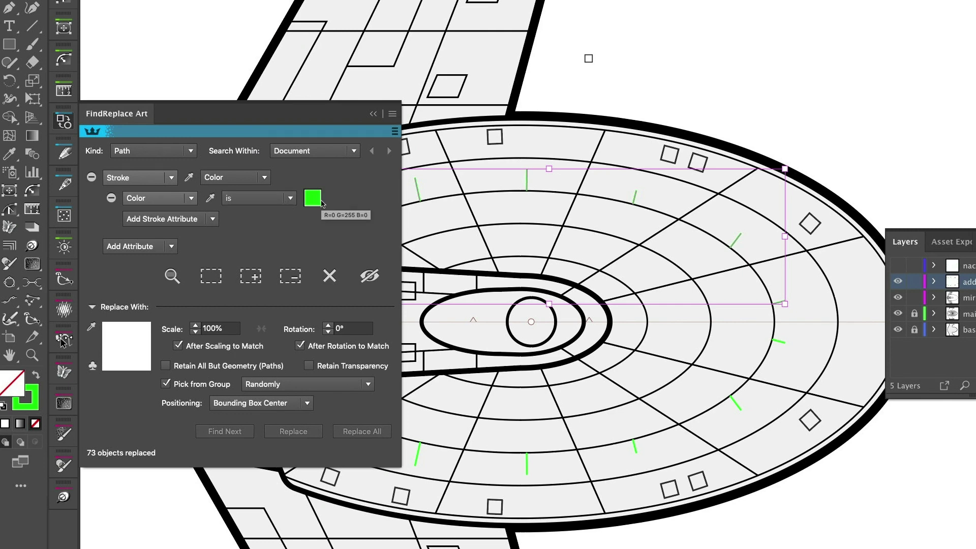
# - Locate the green-stroked paths one by one, highlight all matches together, and hide the FindReplace Art panel
pyautogui.click(171, 276)
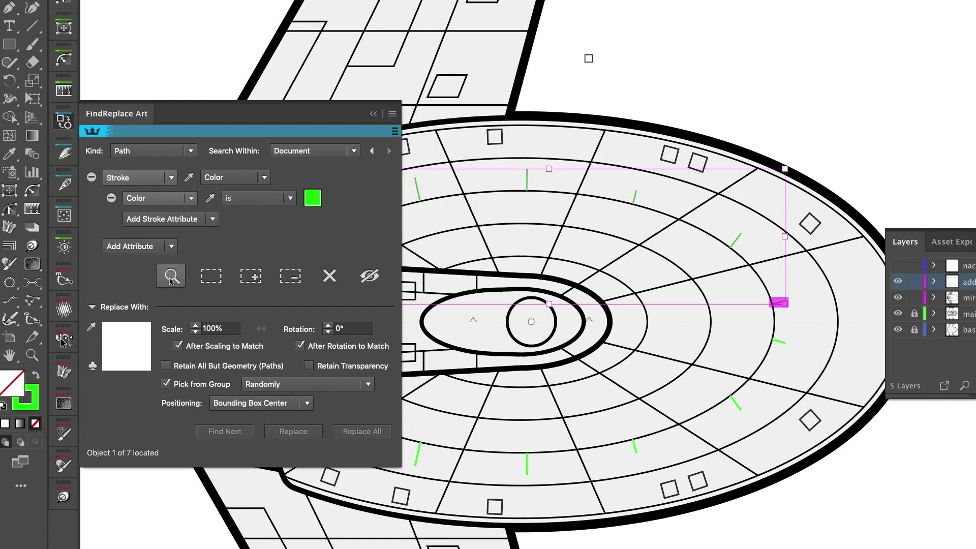
pyautogui.click(171, 276)
pyautogui.click(171, 276)
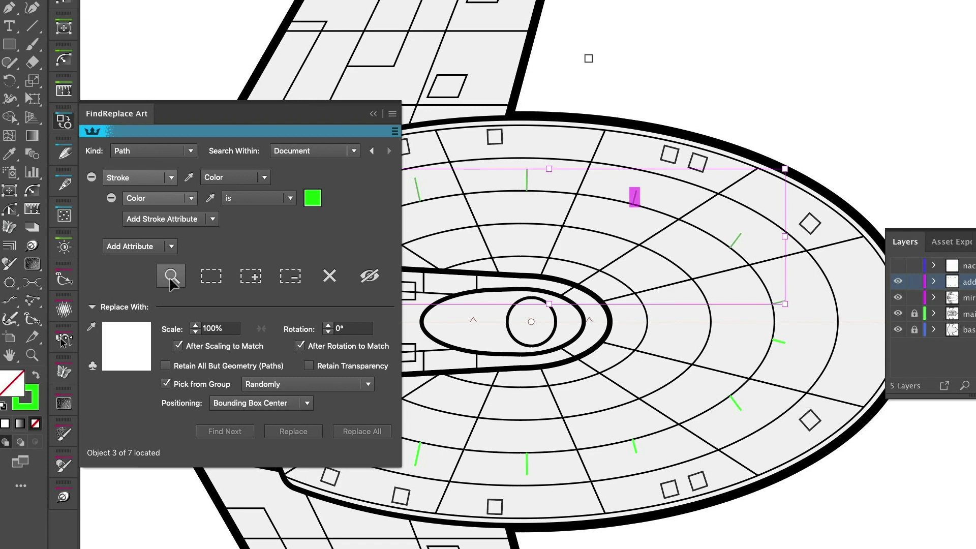
pyautogui.click(170, 277)
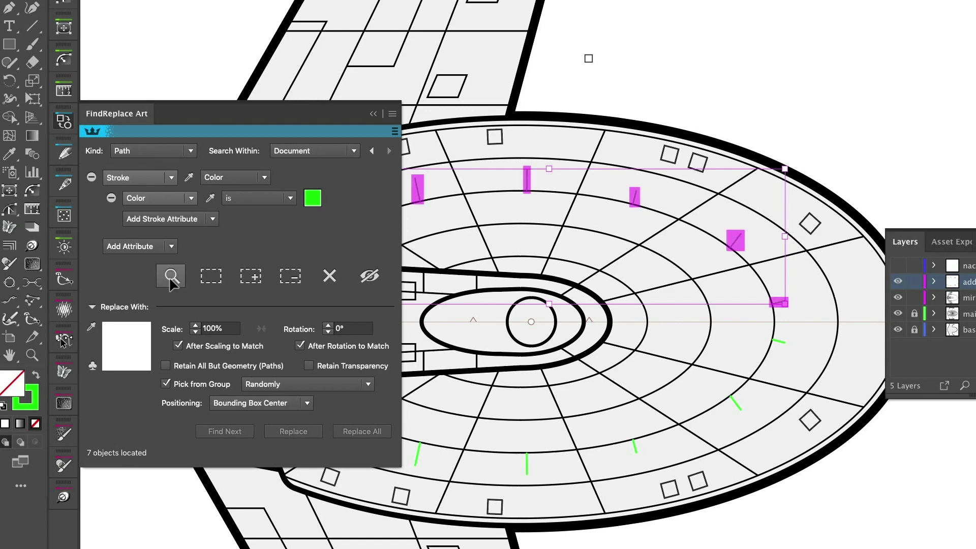
pyautogui.click(62, 123)
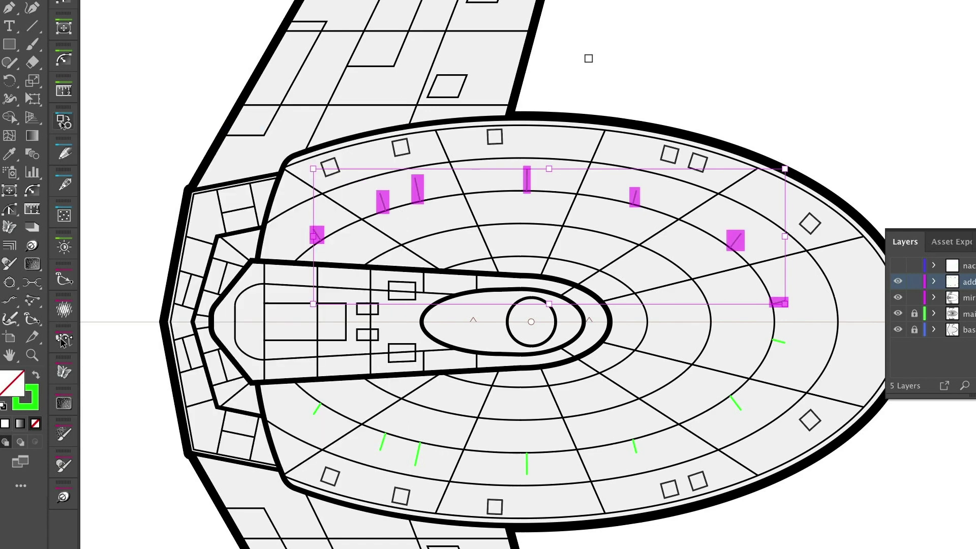
# - Reopen FindReplace Art and load the small square above the saucer as the replacement art
pyautogui.click(62, 122)
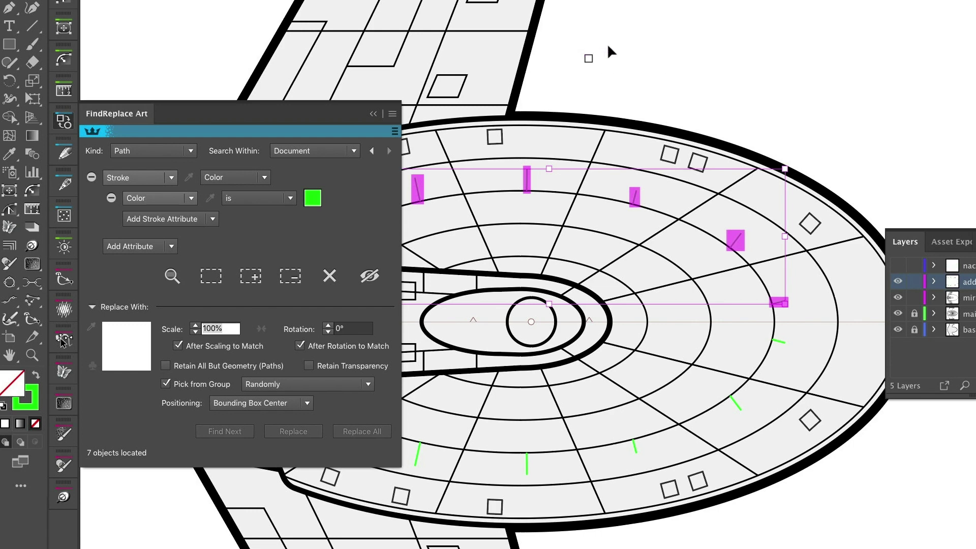
pyautogui.click(579, 65)
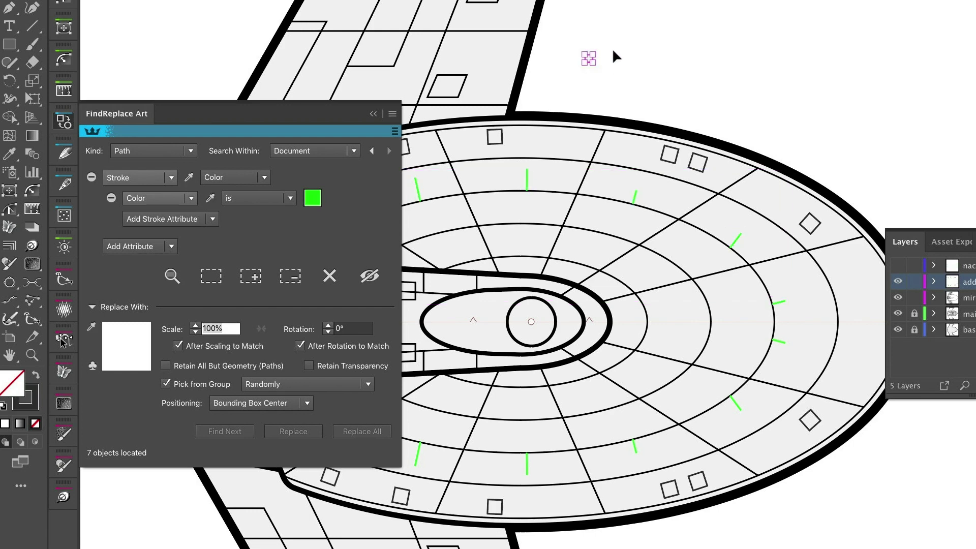
pyautogui.click(91, 329)
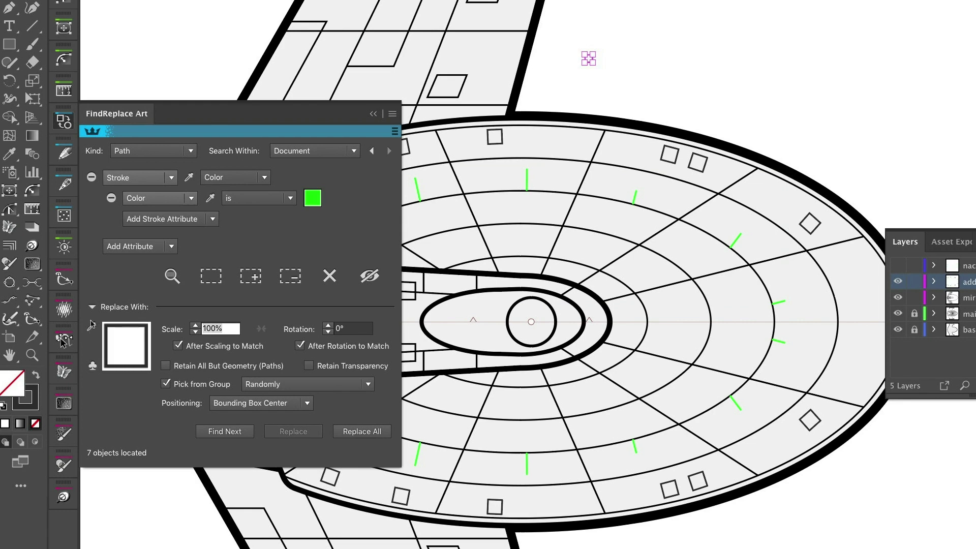
pyautogui.click(93, 307)
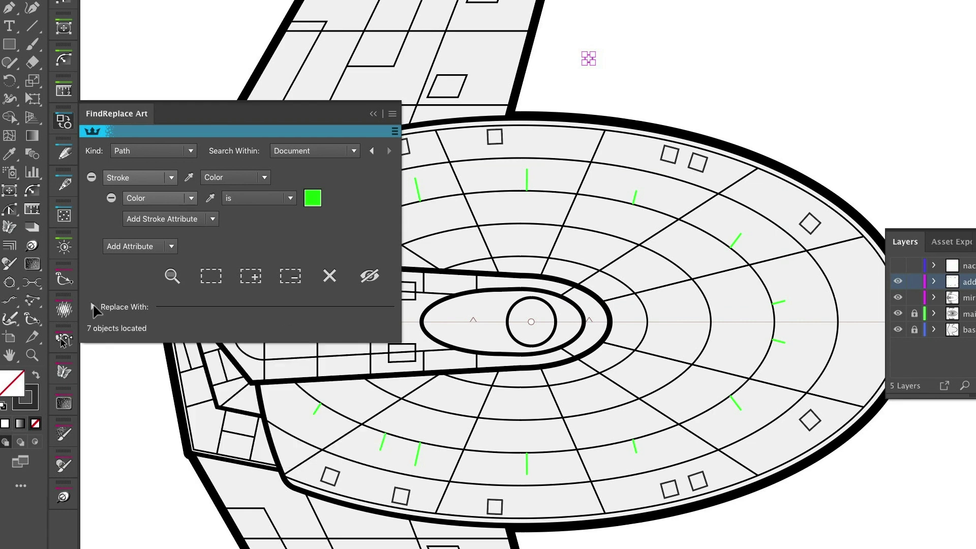
pyautogui.click(92, 305)
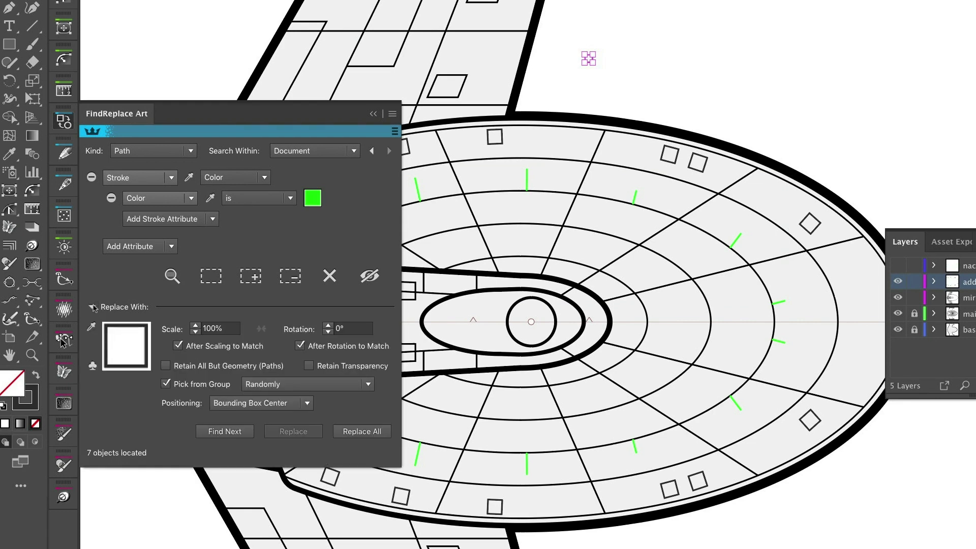
# - Replace all green lines with the square, with After Scaling to Match and Pick from Group off and positioning at Last Anchor Point
pyautogui.click(177, 346)
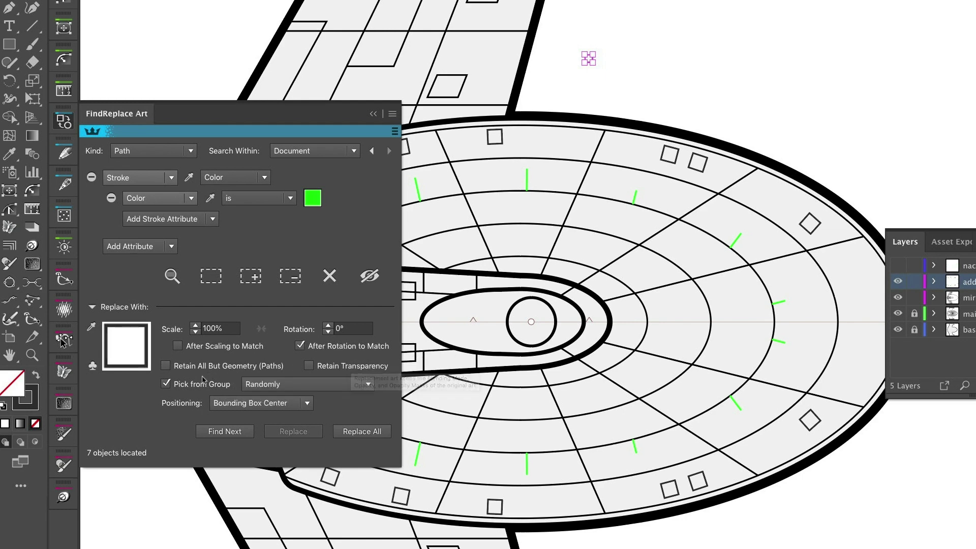
pyautogui.click(167, 384)
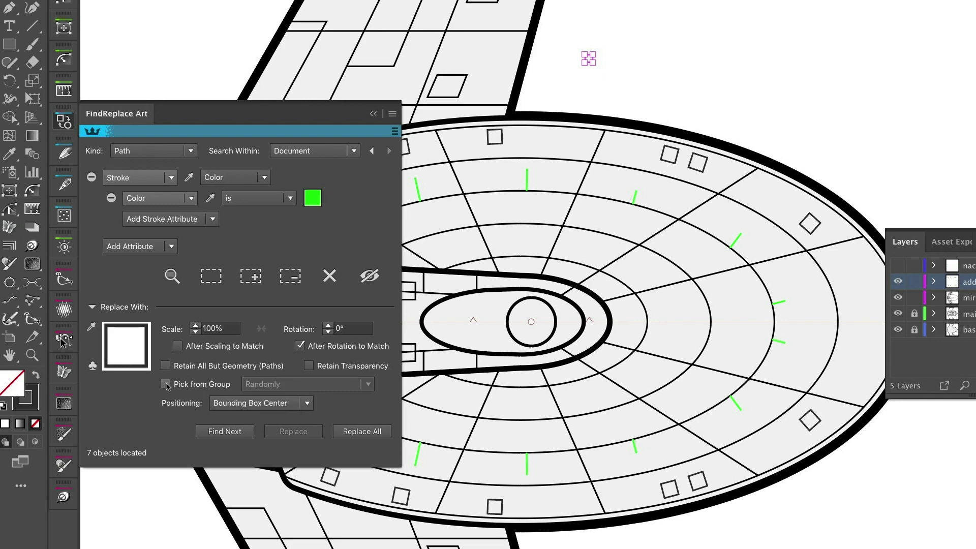
pyautogui.click(266, 404)
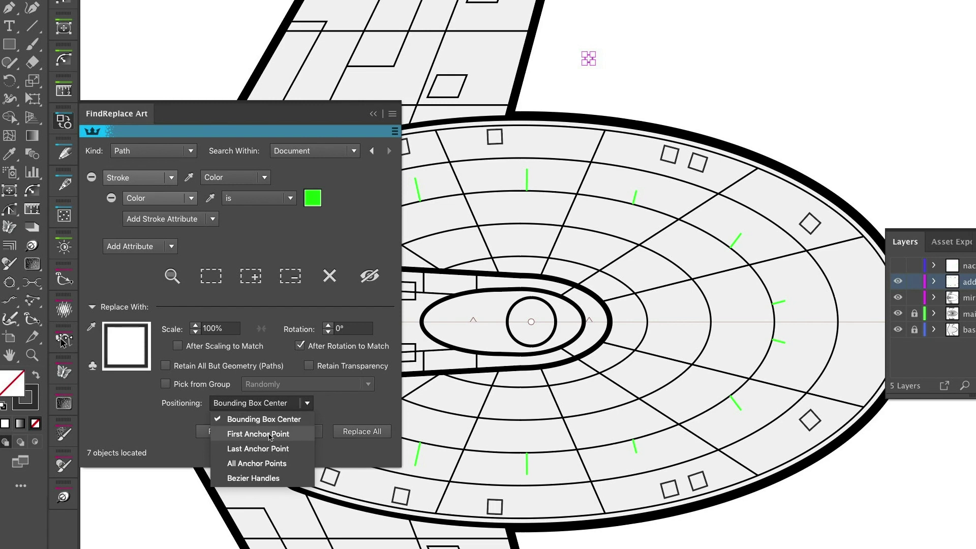
pyautogui.click(270, 450)
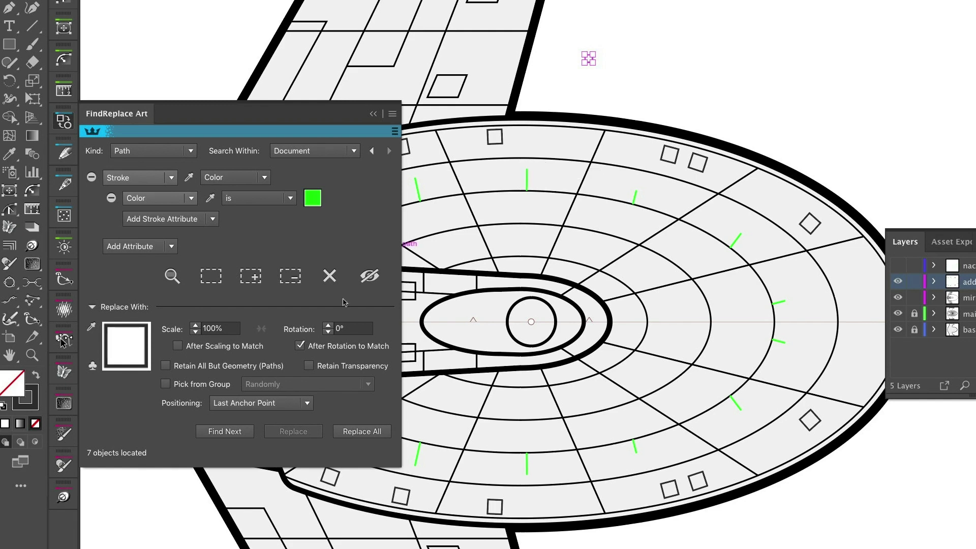
pyautogui.click(347, 433)
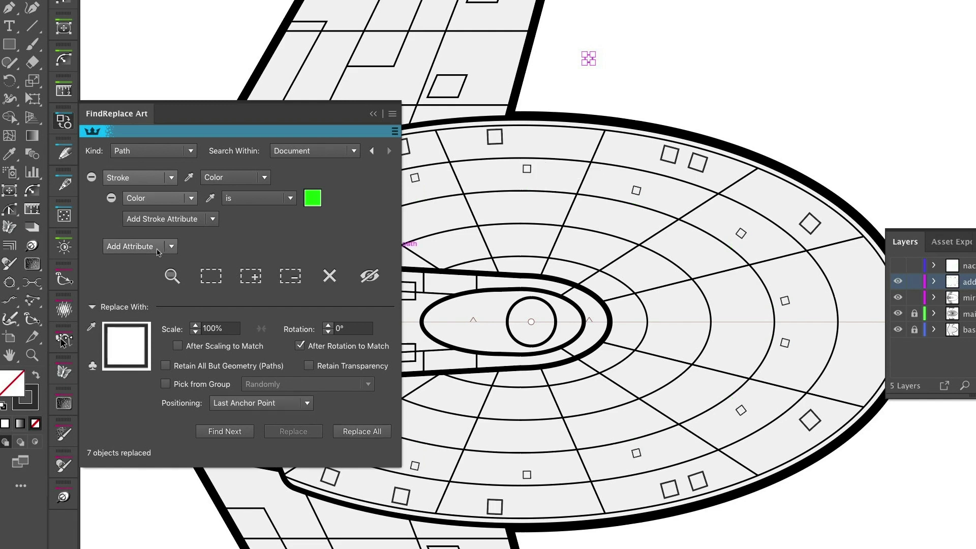
pyautogui.click(64, 122)
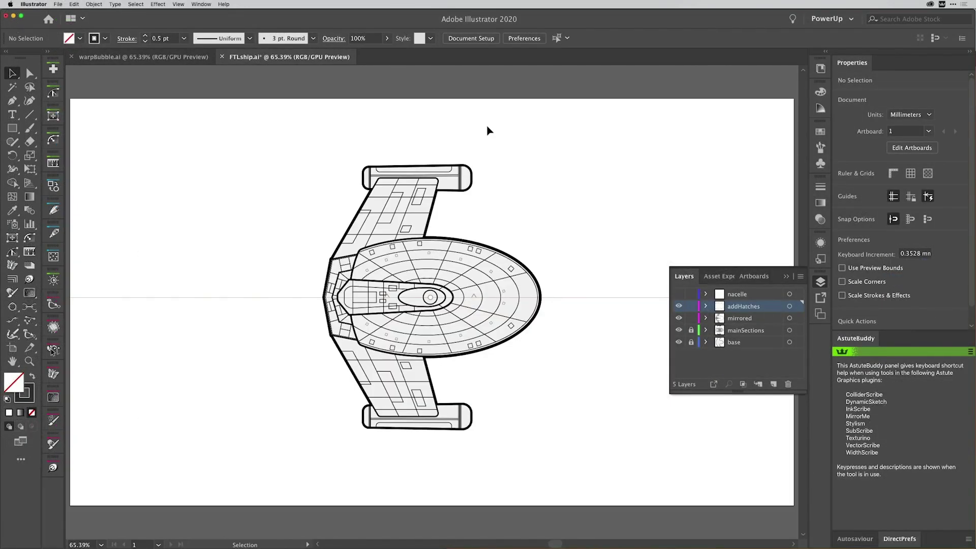
# - Close FTLship.ai with its changes saved and deselect the linked ship in warpBubble.ai
pyautogui.press('super')
pyautogui.press('super+w')
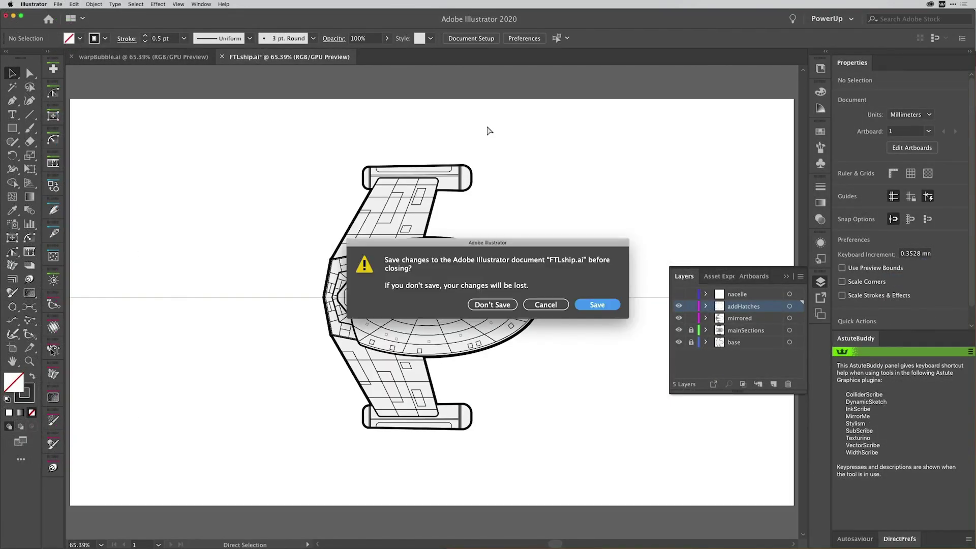
pyautogui.press('Return')
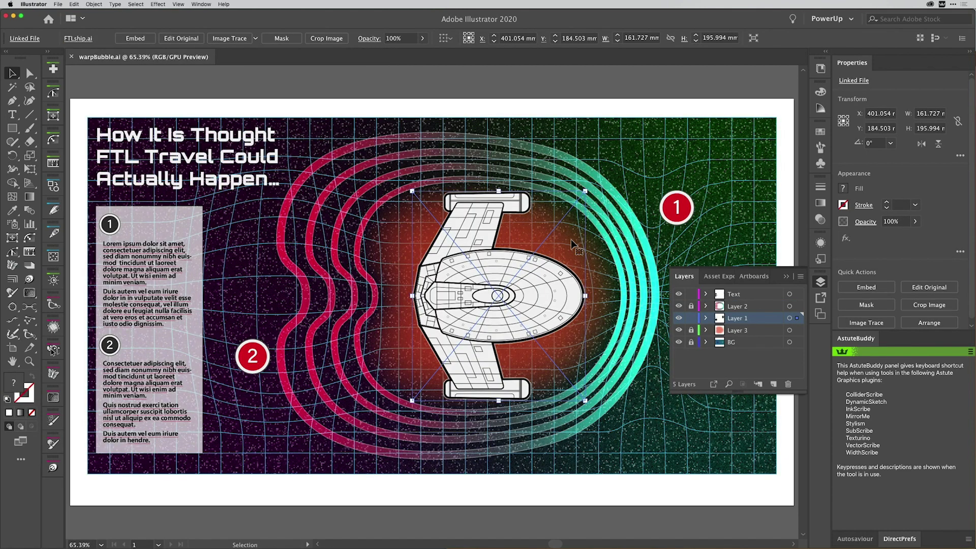
pyautogui.click(615, 101)
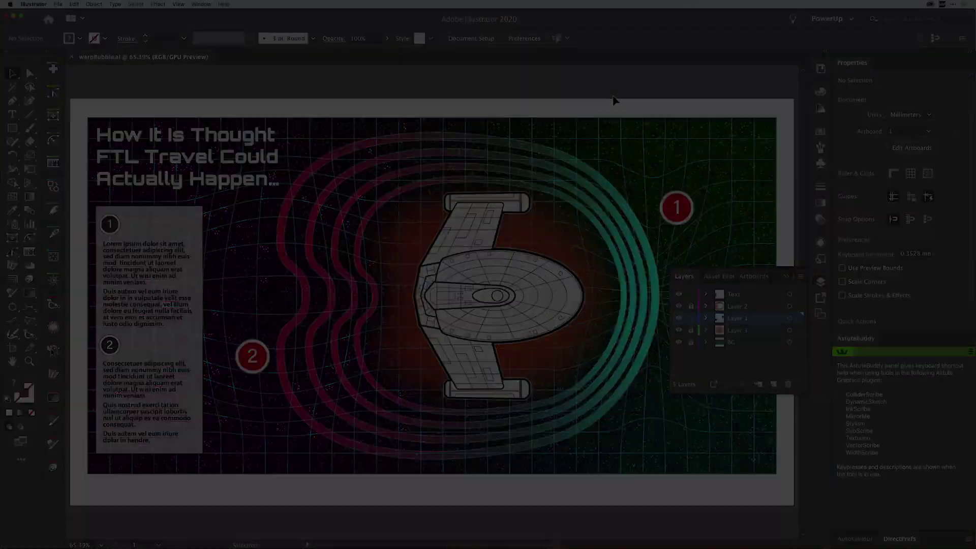